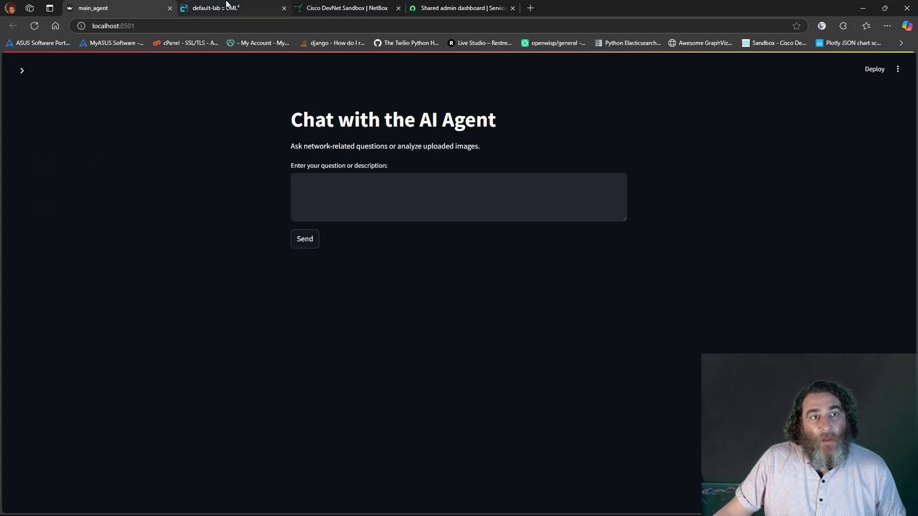
# Rerun PC1's ping to 10.10.30.100 in the default-lab, then stop it
pyautogui.click(225, 8)
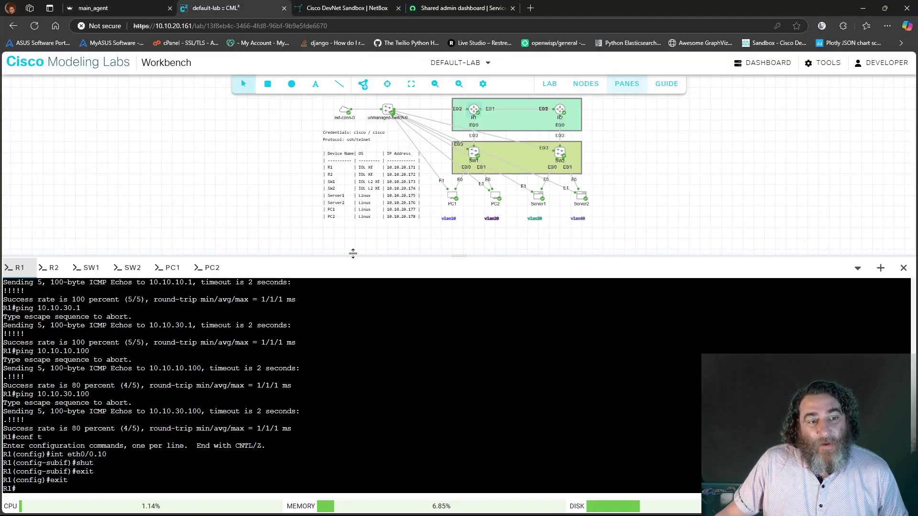
pyautogui.click(170, 267)
pyautogui.press('Up')
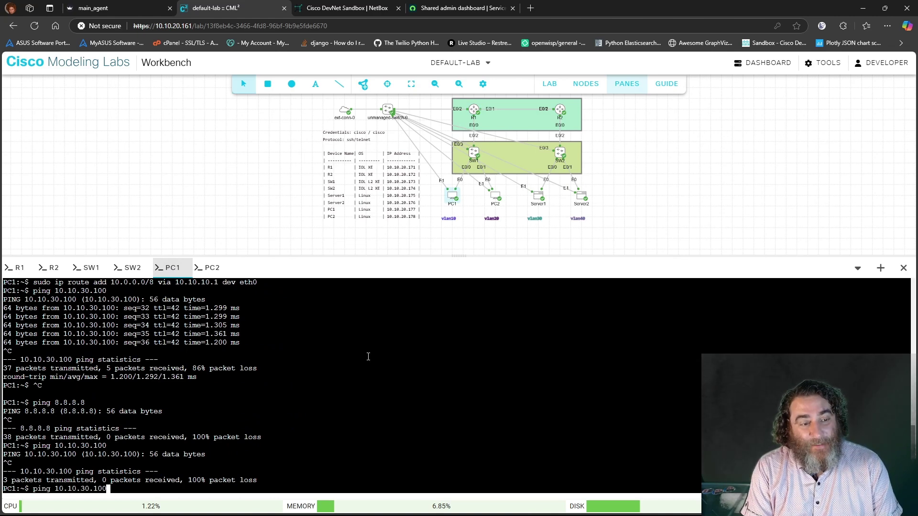
pyautogui.press('Return')
pyautogui.scroll(2, 245, 336)
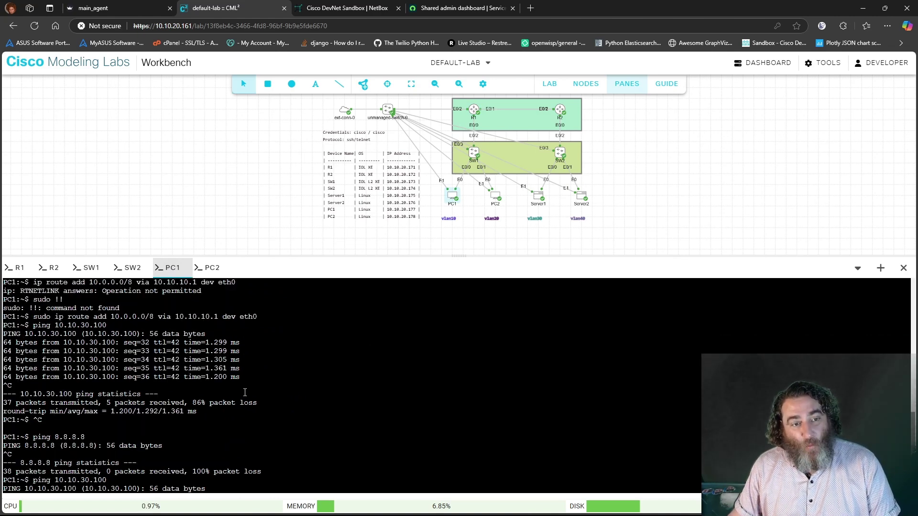
pyautogui.moveTo(248, 373); pyautogui.dragTo(248, 329)
pyautogui.scroll(-2, 264, 397)
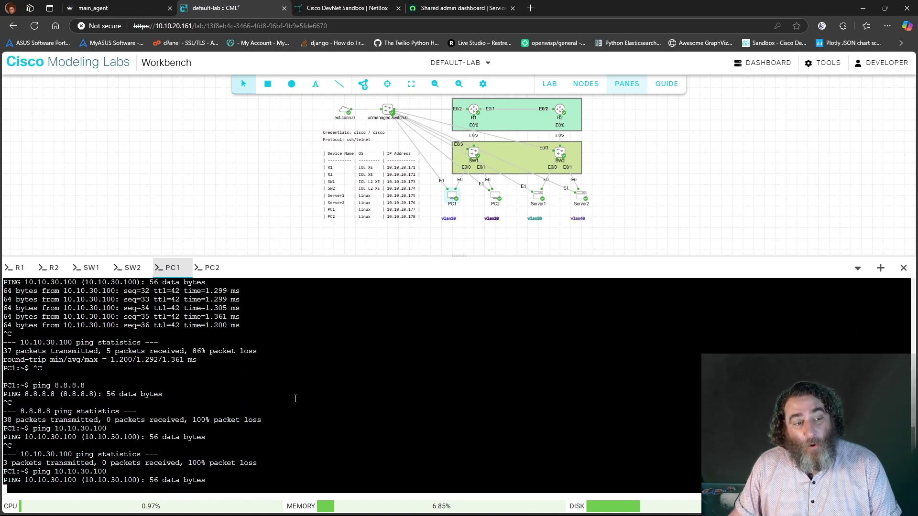
pyautogui.hotkey('ctrl', 'c')
# Rerun PC2's ping to 10.10.10.100 and bring up R1's console
pyautogui.click(212, 268)
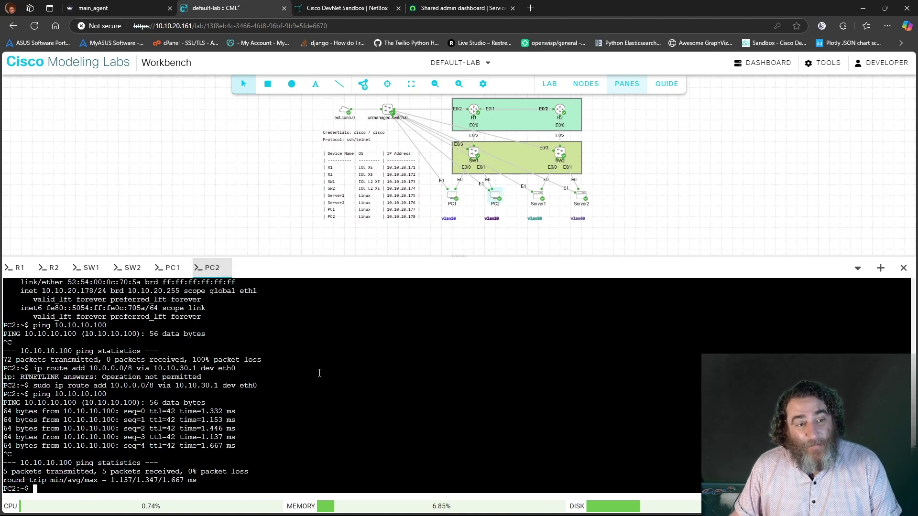
pyautogui.press('Up')
pyautogui.press('Return')
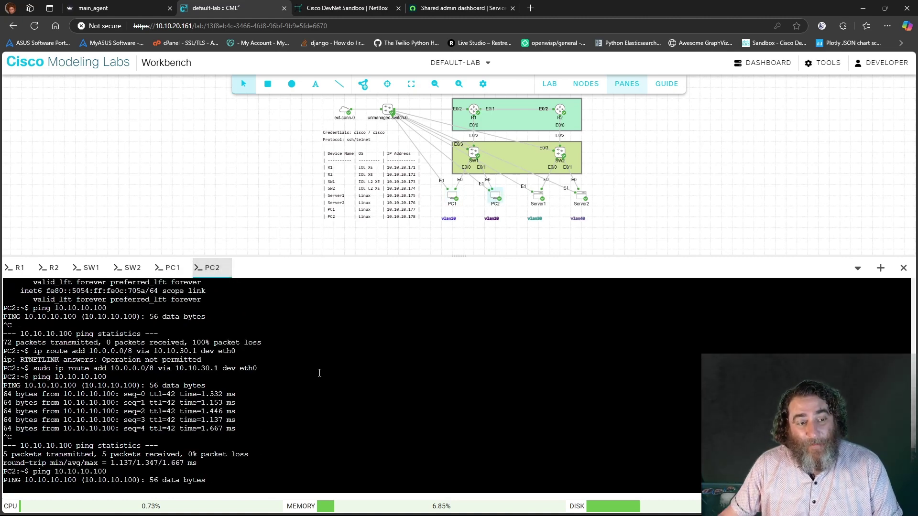
pyautogui.click(20, 268)
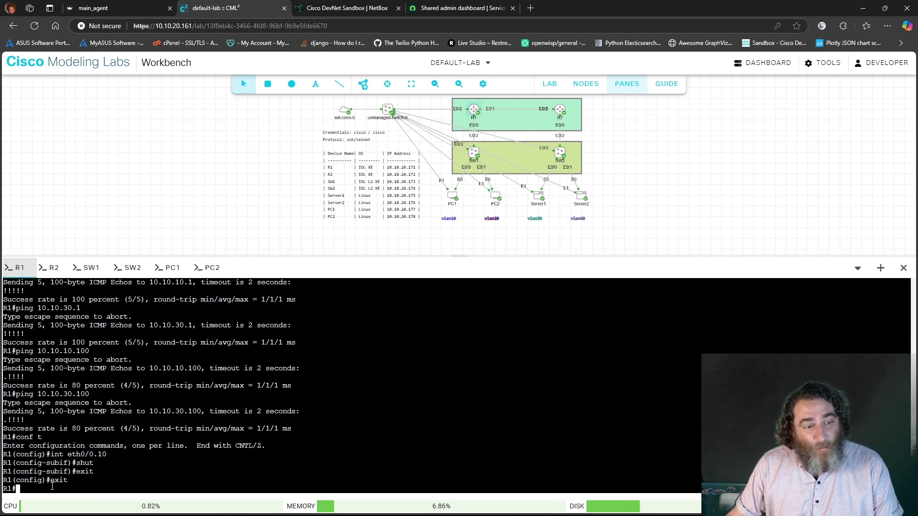
# Highlight the 'int eth0/0.10' and 'shut' commands in R1's console
pyautogui.moveTo(98, 467); pyautogui.dragTo(1, 451)
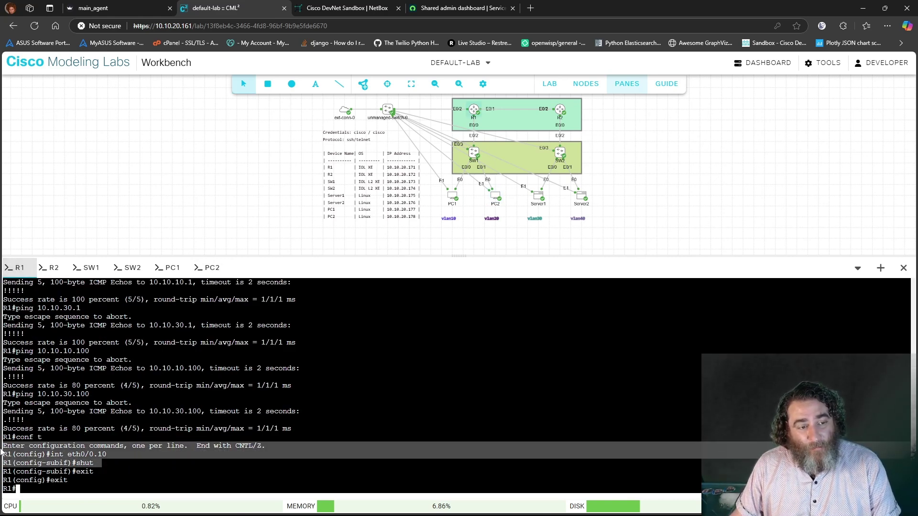
pyautogui.click(116, 456)
pyautogui.moveTo(116, 455); pyautogui.dragTo(54, 454)
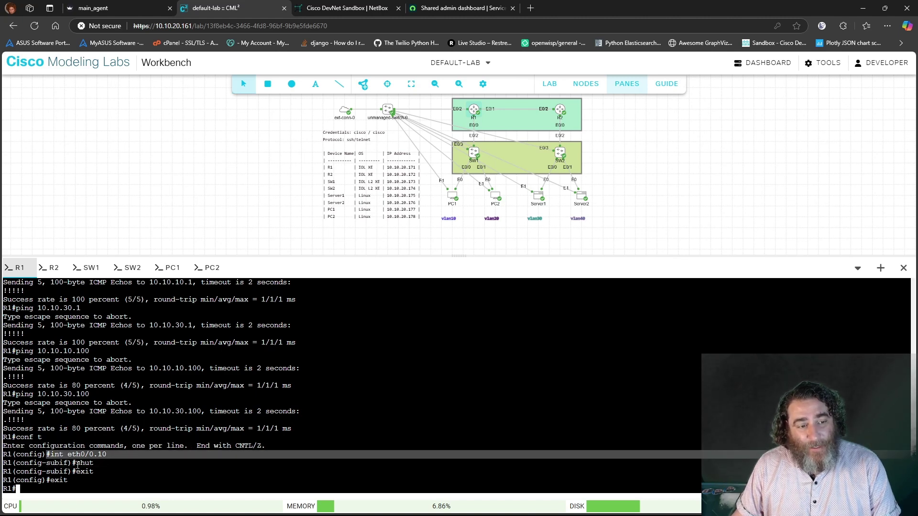
pyautogui.click(138, 484)
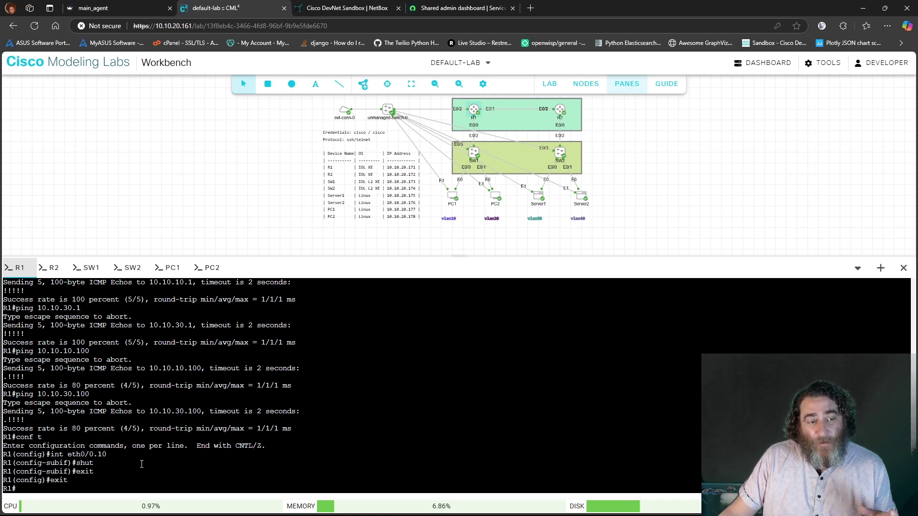
pyautogui.moveTo(108, 454); pyautogui.dragTo(50, 454)
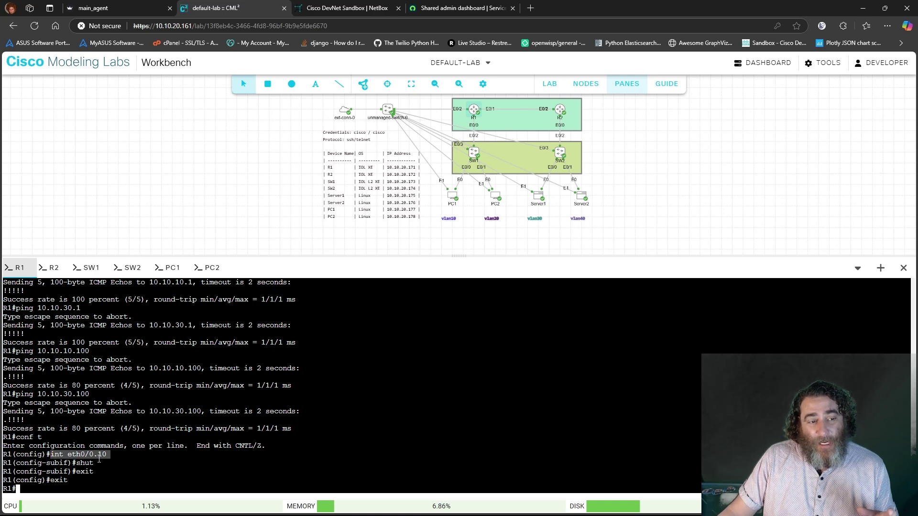
# Rerun the pings from PC1 to 10.10.30.100 and PC2 to 10.10.10.100, then go to NetBox
pyautogui.click(171, 268)
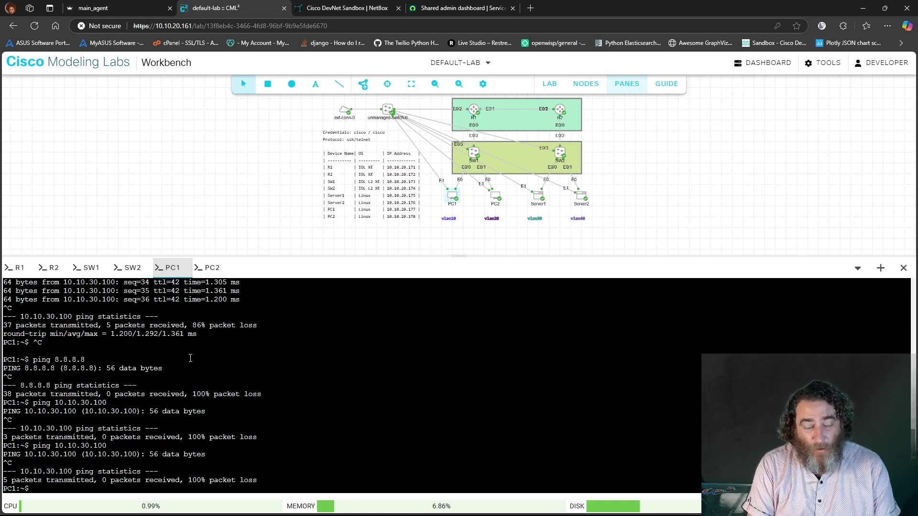
pyautogui.press('Up')
pyautogui.press('Return')
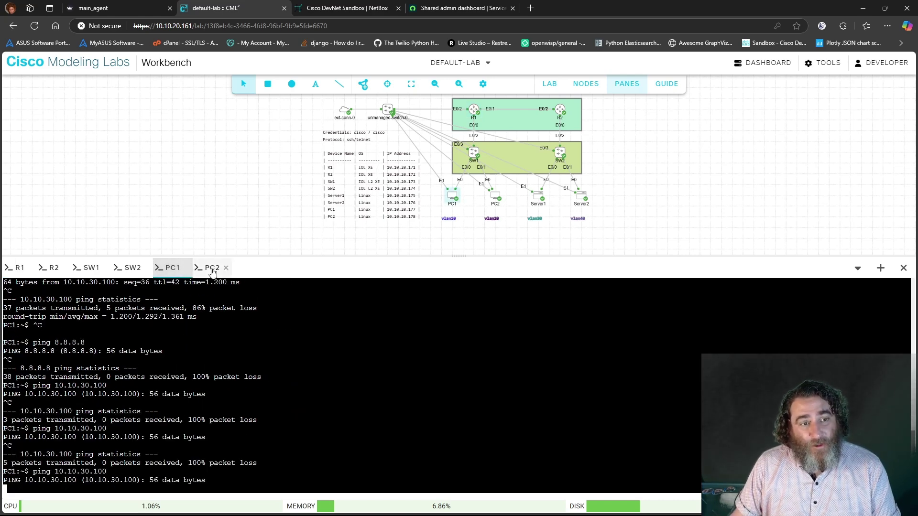
pyautogui.click(213, 269)
pyautogui.press('Up')
pyautogui.press('Return')
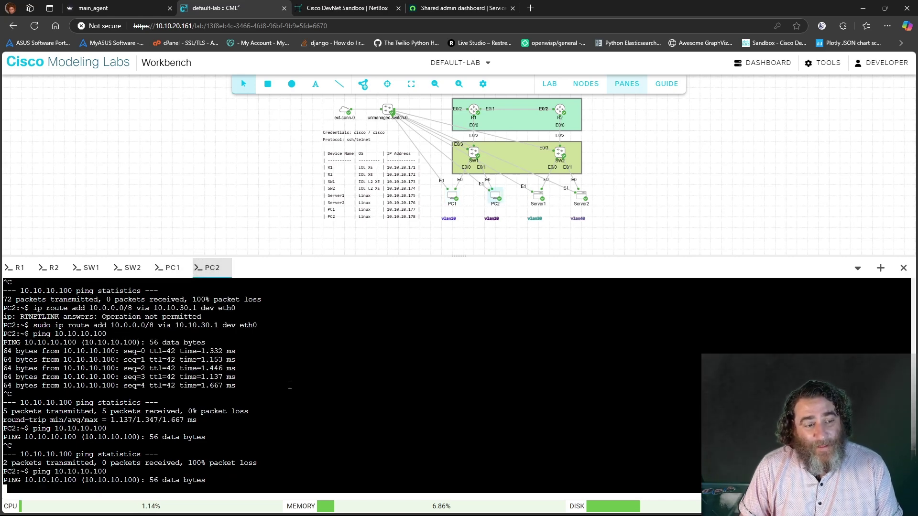
pyautogui.click(345, 8)
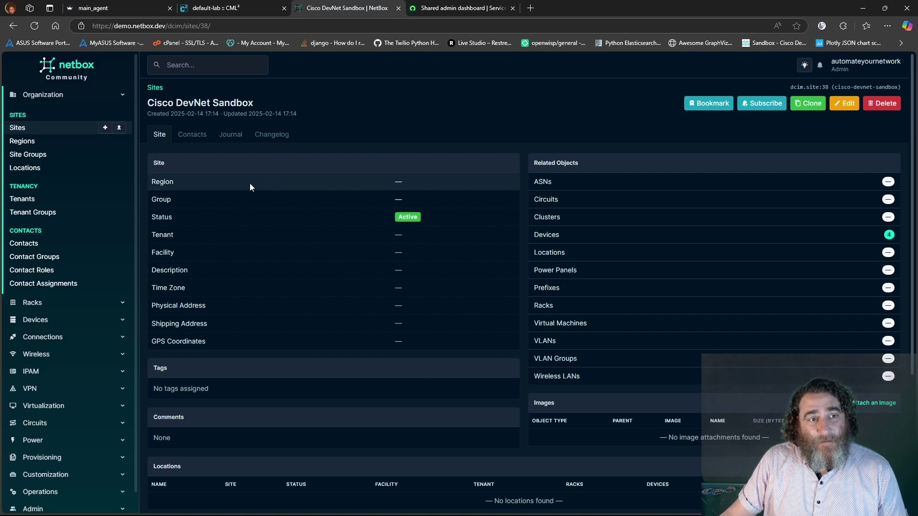
# Open R1's Ethernet0/0.10 interface in NetBox and check its 10.10.10.1/24 address
pyautogui.scroll(-4, 243, 182)
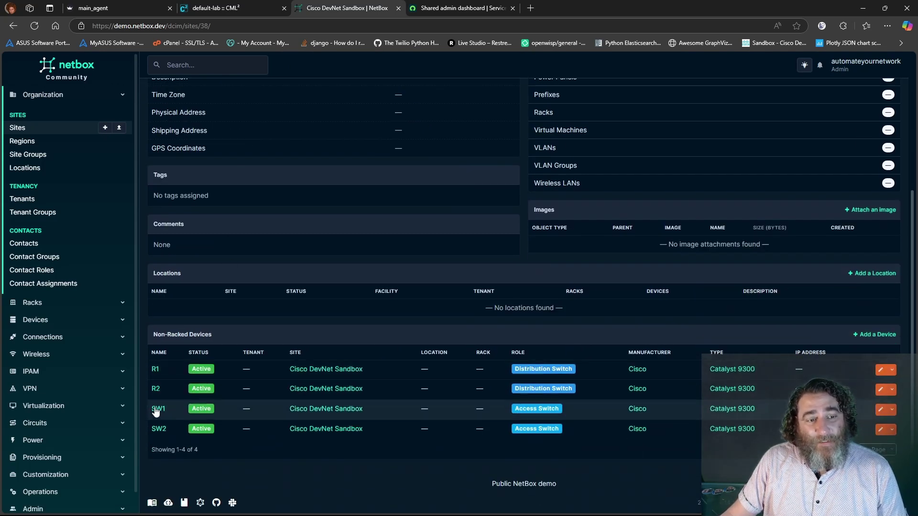
pyautogui.click(155, 369)
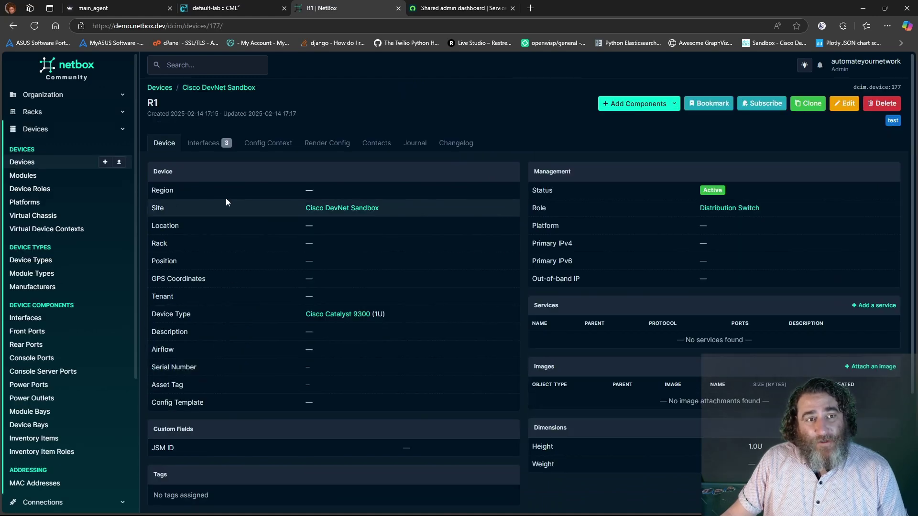
pyautogui.click(206, 143)
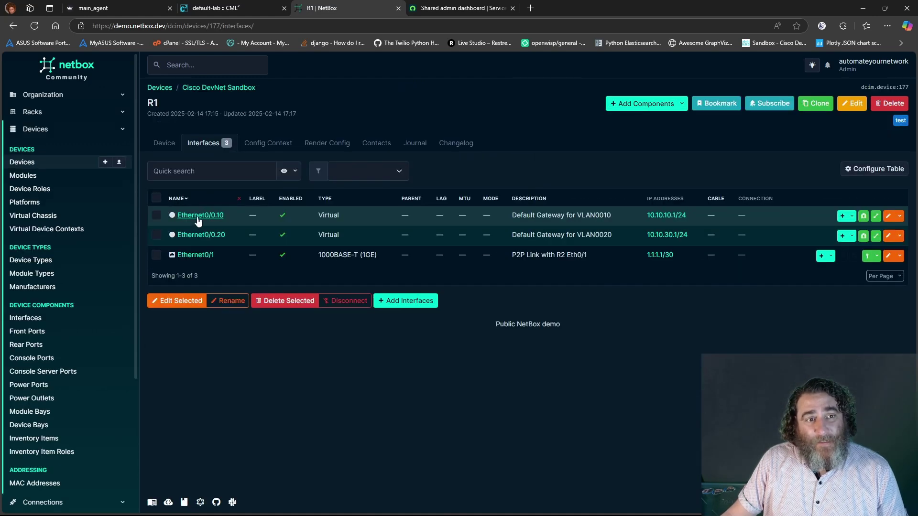
pyautogui.click(199, 216)
pyautogui.scroll(-2, 226, 235)
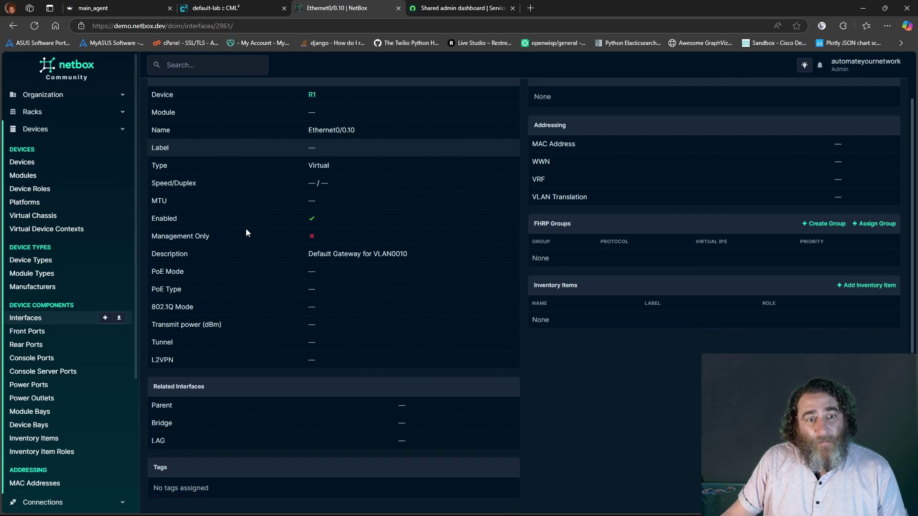
pyautogui.scroll(2, 263, 237)
pyautogui.scroll(-1, 287, 246)
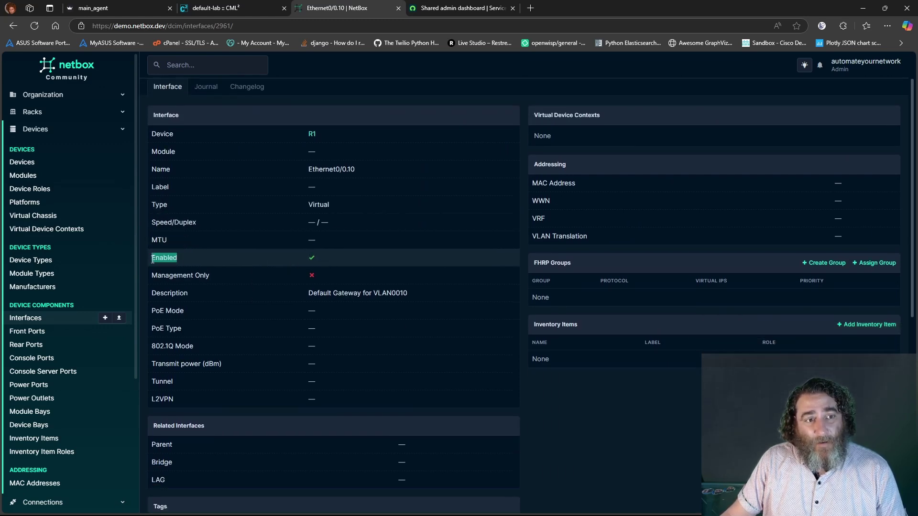
pyautogui.scroll(-5, 215, 272)
pyautogui.moveTo(205, 307); pyautogui.dragTo(141, 311)
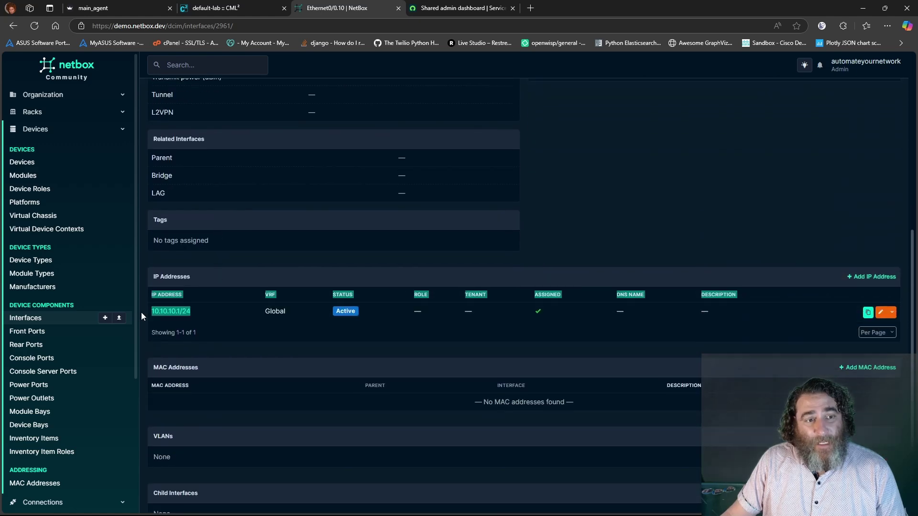
pyautogui.click(207, 313)
pyautogui.scroll(6, 266, 199)
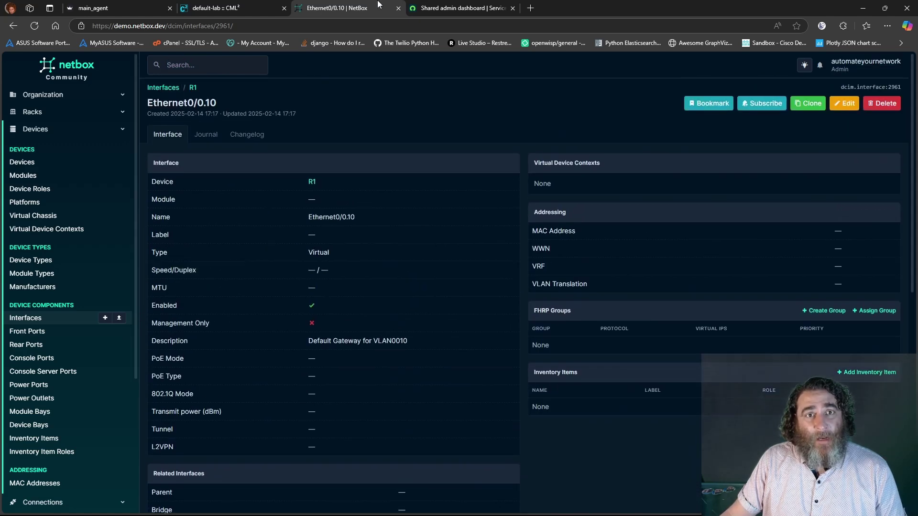
pyautogui.click(432, 6)
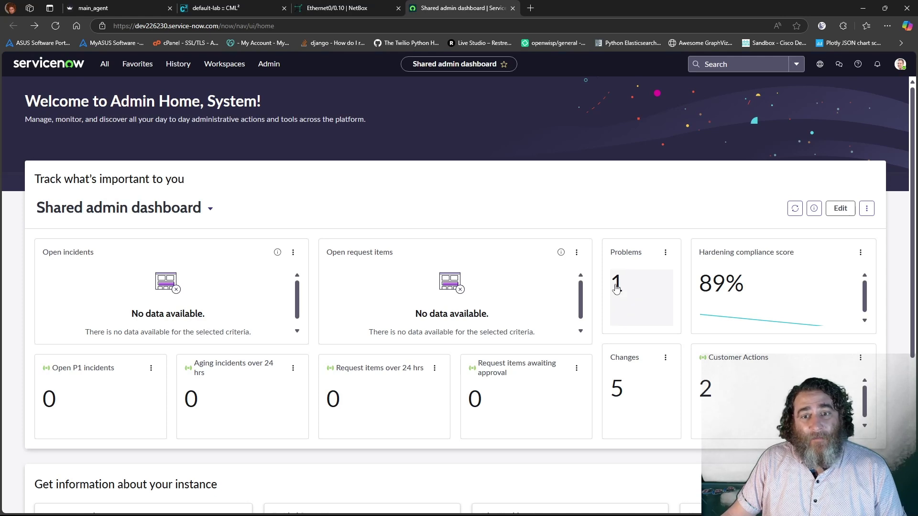
# Open problem PRB0040001 from the open problems list and read its description
pyautogui.click(616, 287)
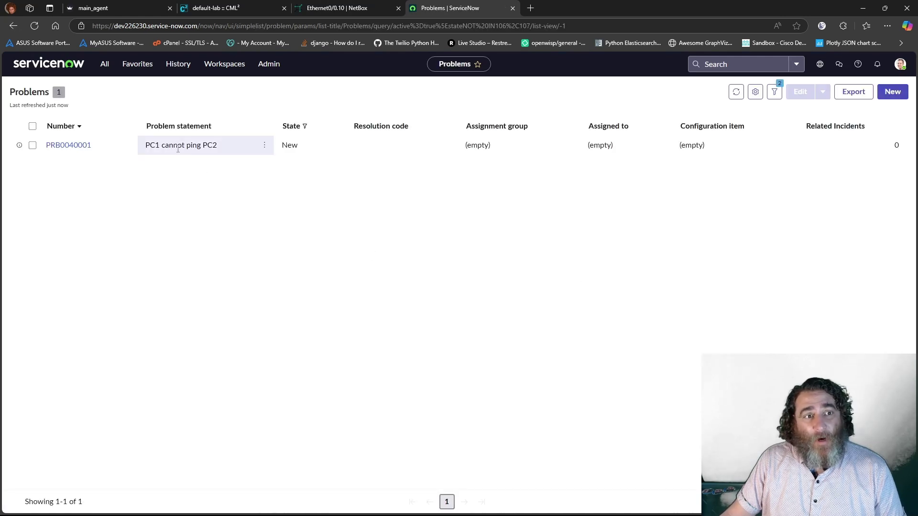
pyautogui.click(72, 145)
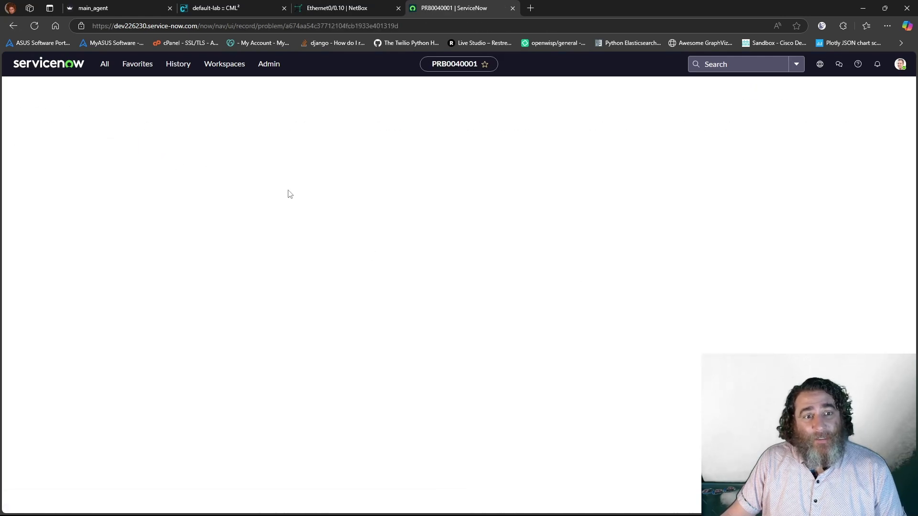
pyautogui.scroll(-5, 286, 194)
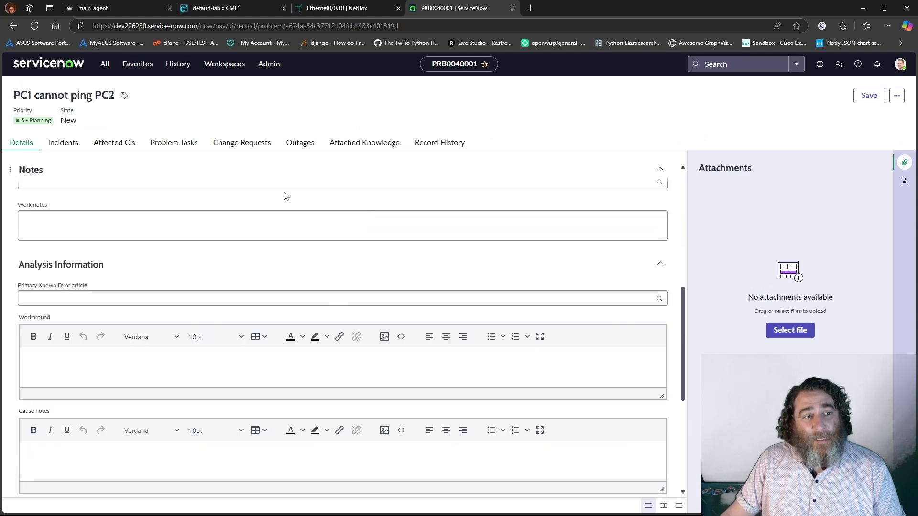
pyautogui.scroll(4, 285, 196)
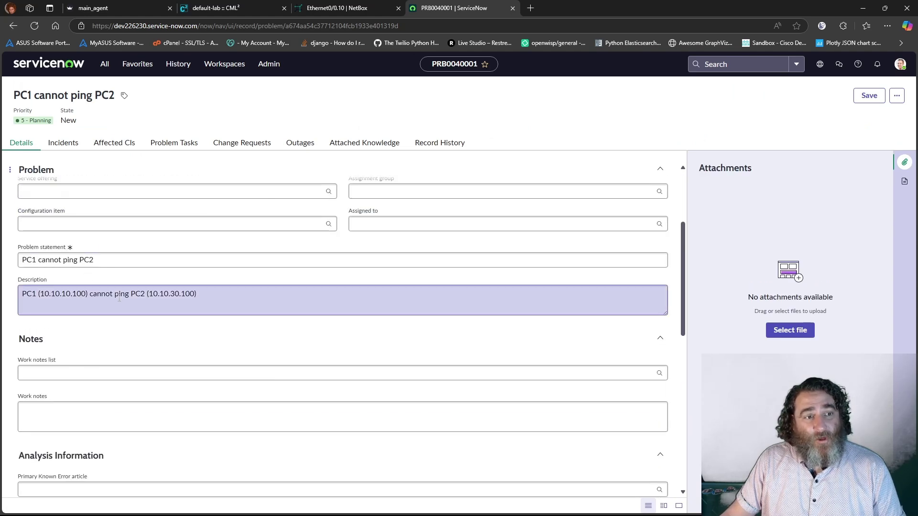
pyautogui.tripleClick(119, 298)
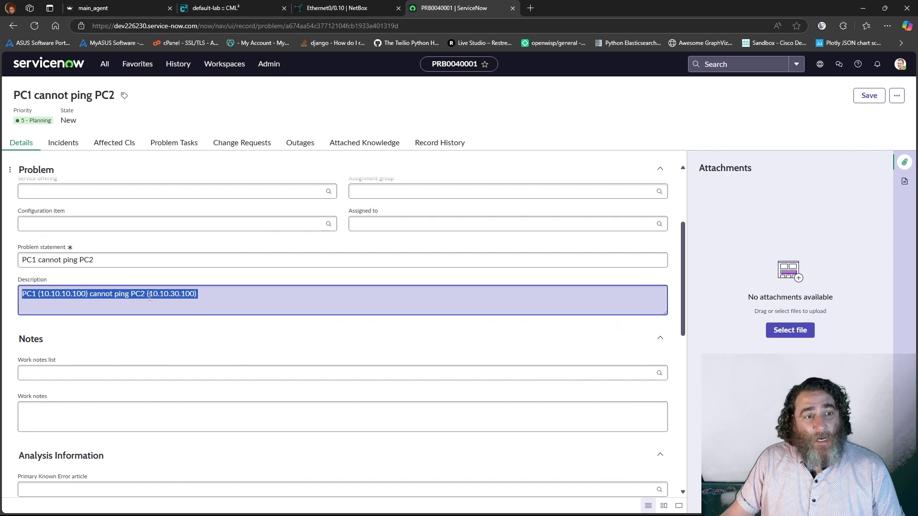
pyautogui.scroll(3, 277, 249)
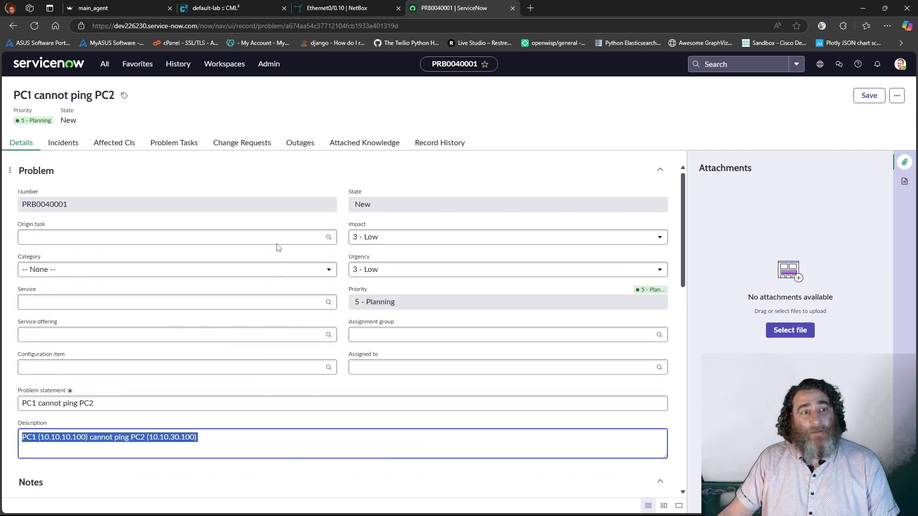
pyautogui.click(37, 143)
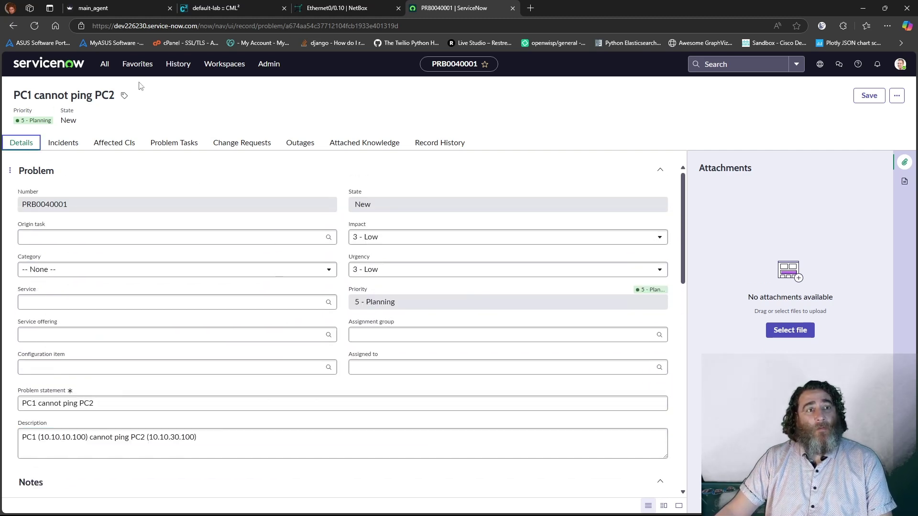
# Go back to the ServiceNow home dashboard and return to the AI agent chat page
pyautogui.click(11, 26)
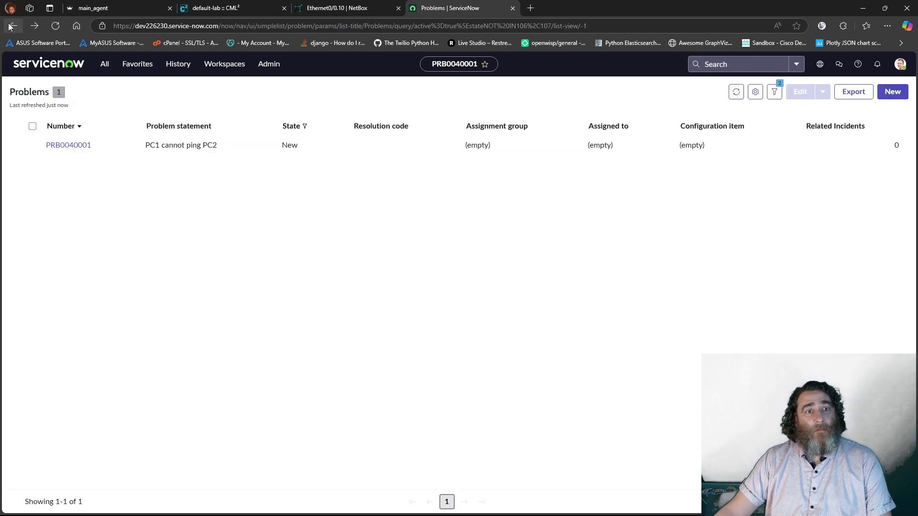
pyautogui.click(11, 26)
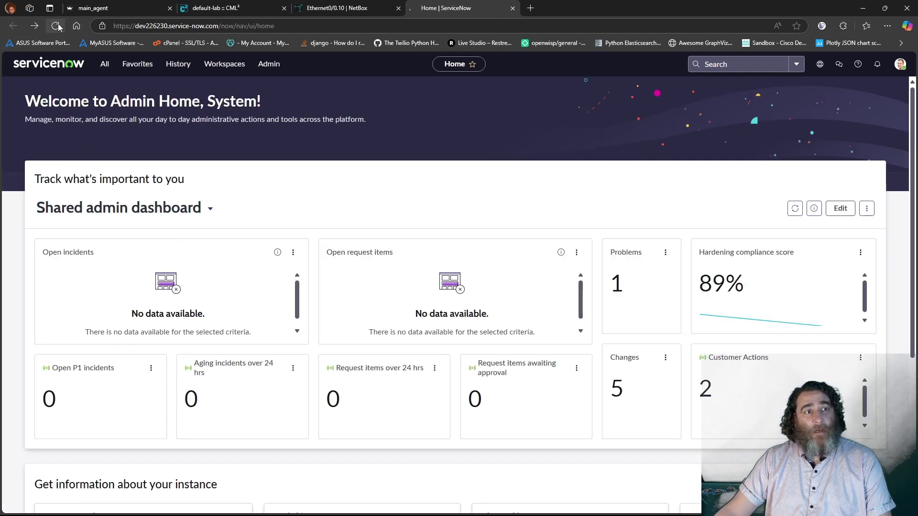
pyautogui.hotkey('ctrl', '1')
pyautogui.click(371, 196)
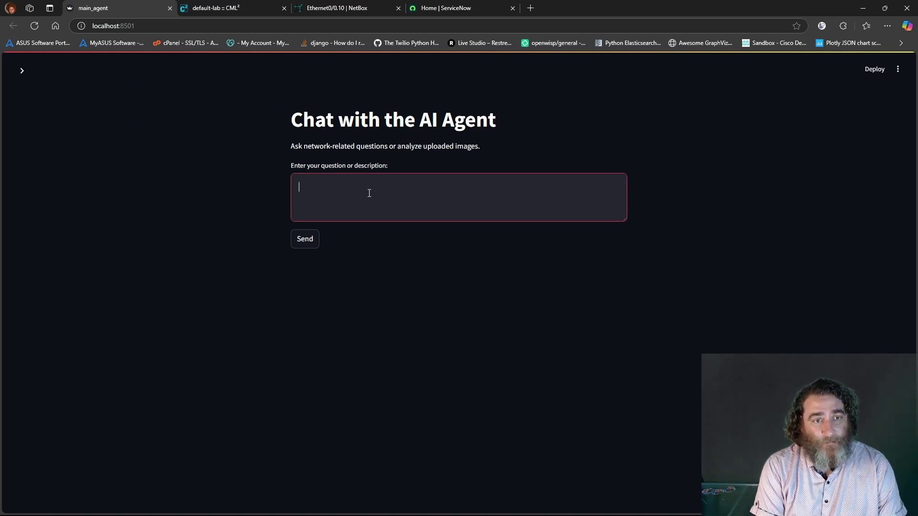
# Type the request: use the problem description to resolve, update and close the ticket with evidence, and email a report
pyautogui.write('Can you ')
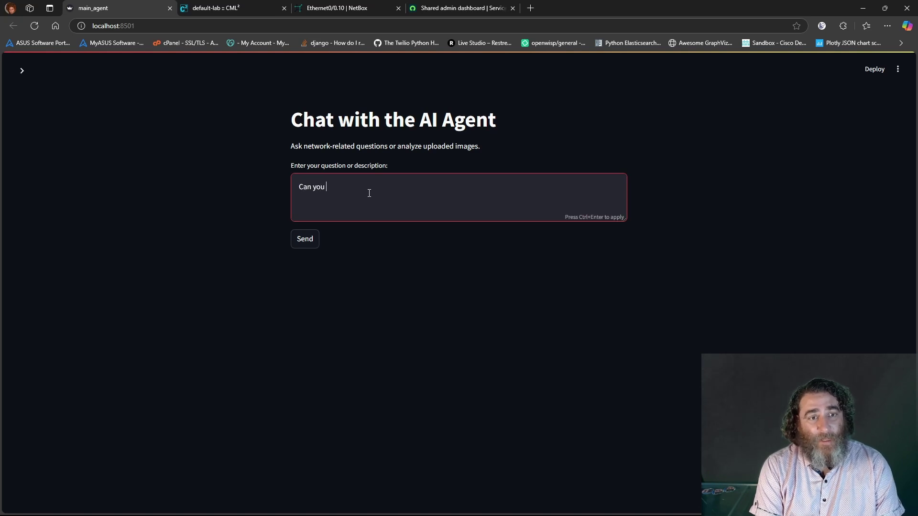
pyautogui.write('please chec')
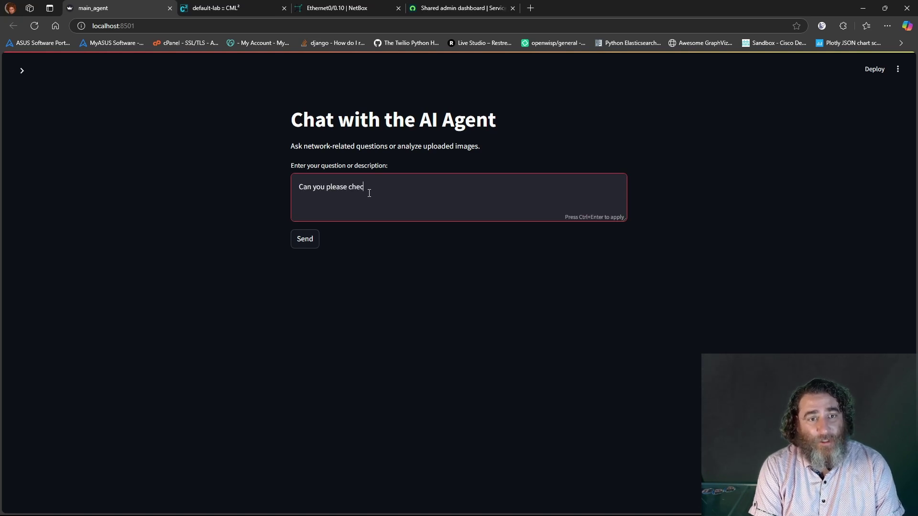
pyautogui.write('k Service Now ')
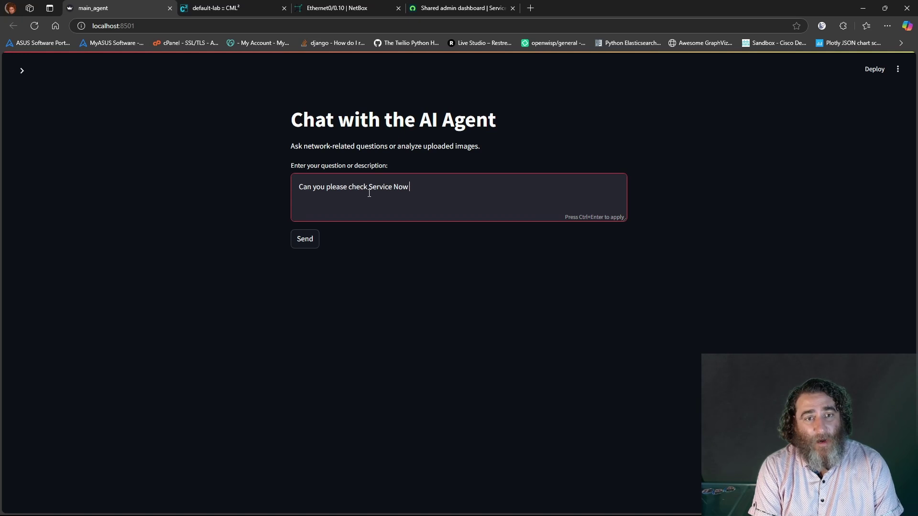
pyautogui.write('for problems')
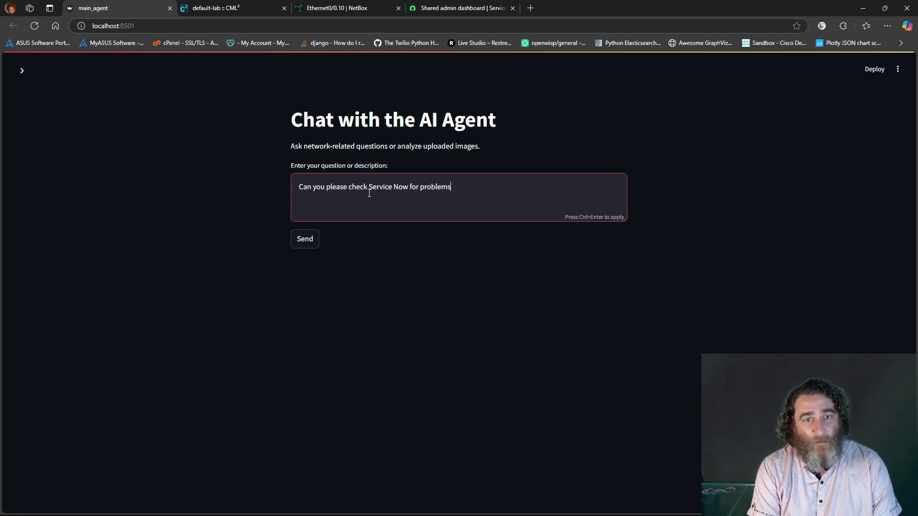
pyautogui.write(' and ')
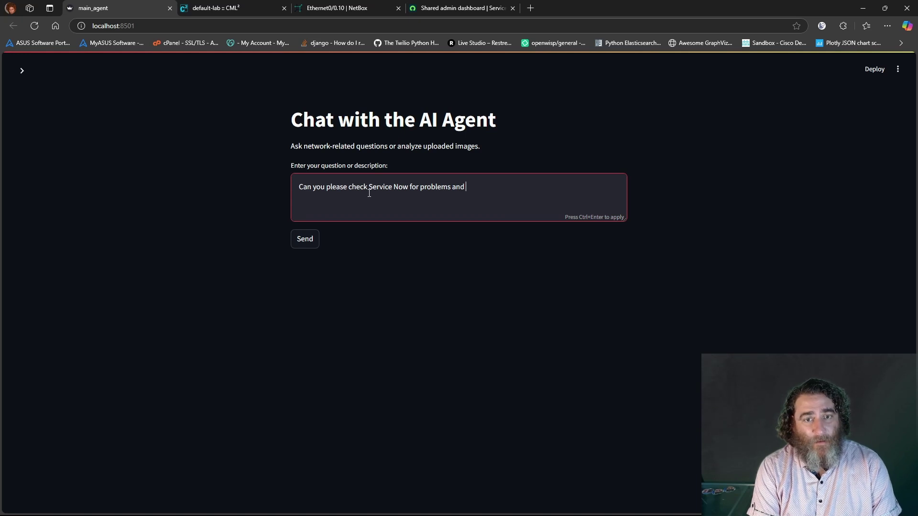
pyautogui.write('use the ')
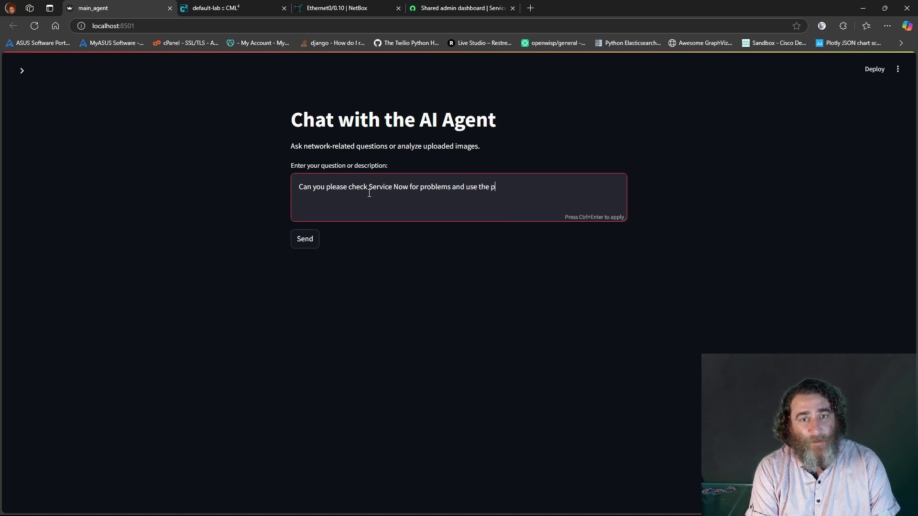
pyautogui.write('probl')
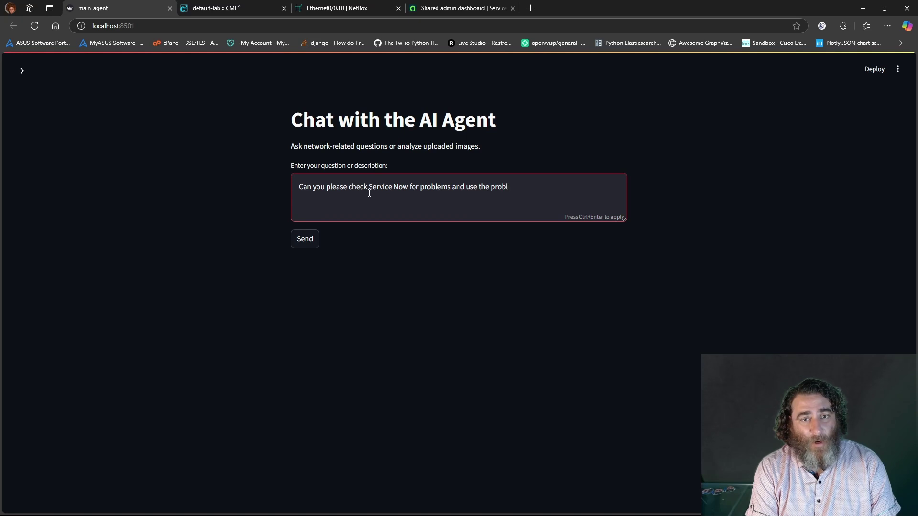
pyautogui.write('em iescr')
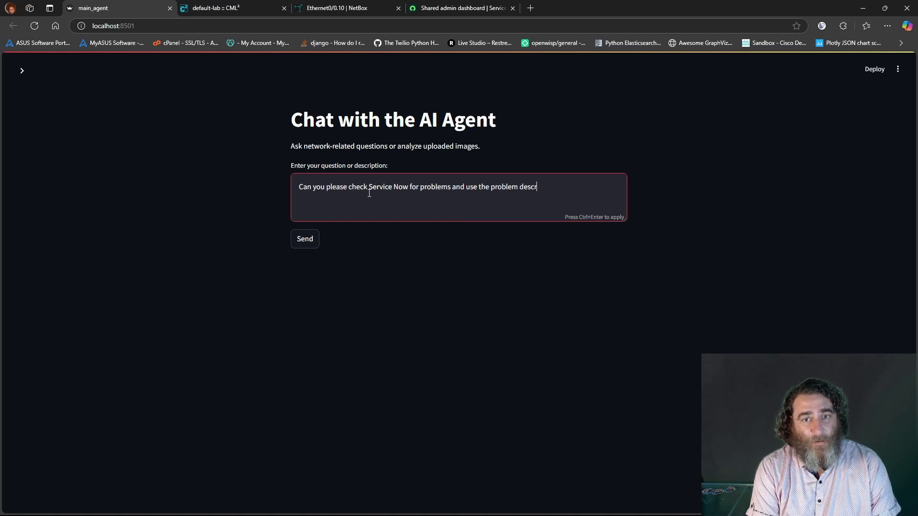
pyautogui.write('iption to help ')
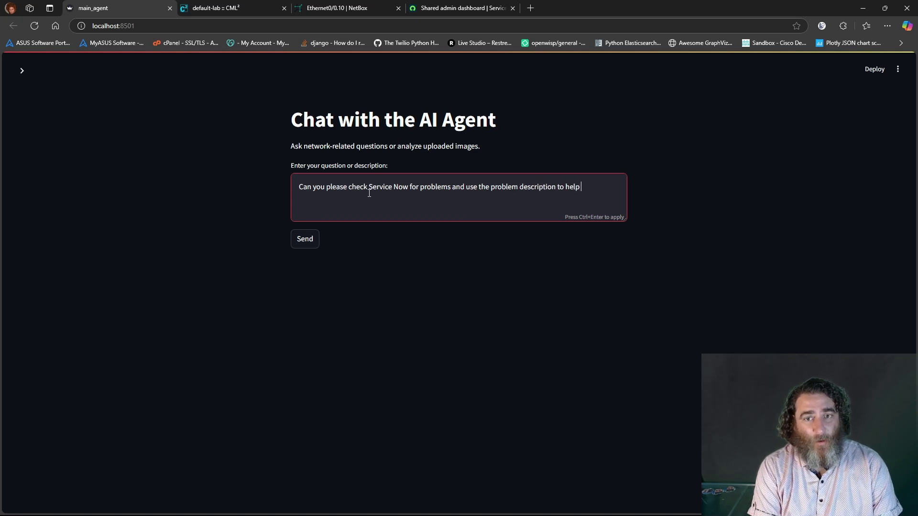
pyautogui.write('troubleshoot and ')
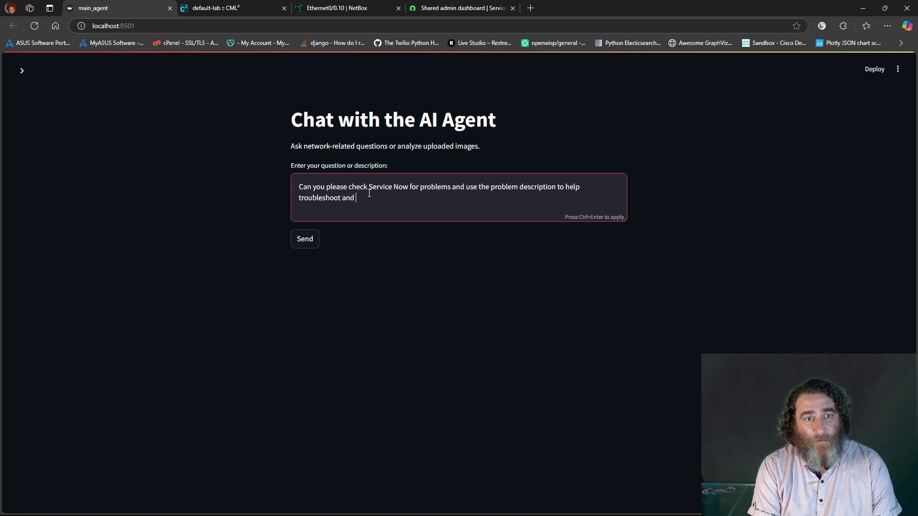
pyautogui.write('ultimately re')
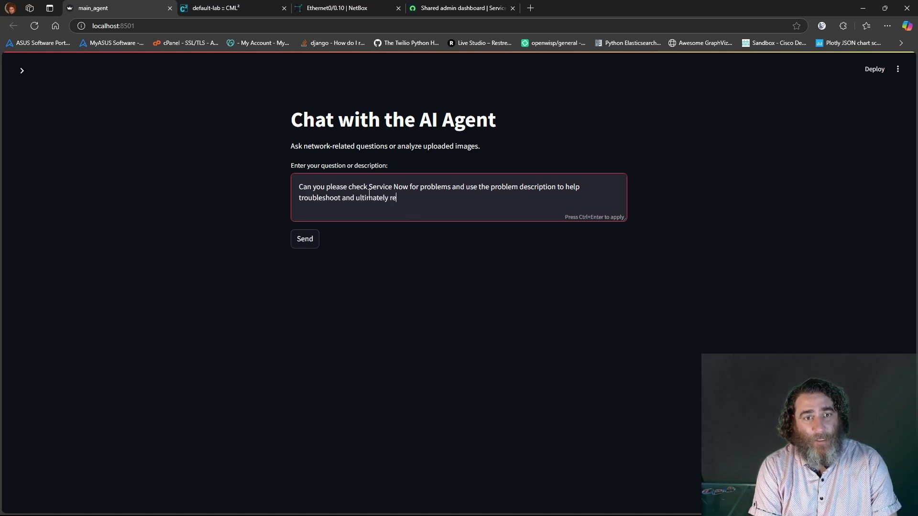
pyautogui.write('solve the problem.')
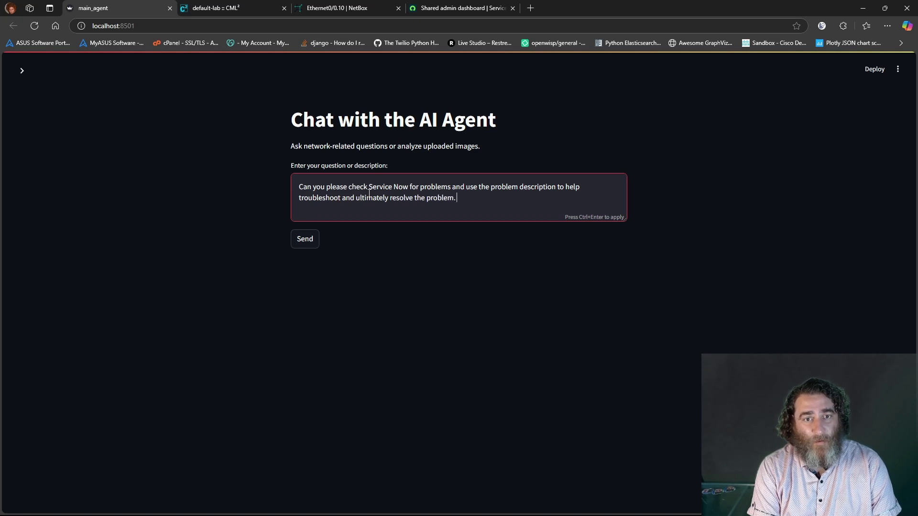
pyautogui.write('Update and ')
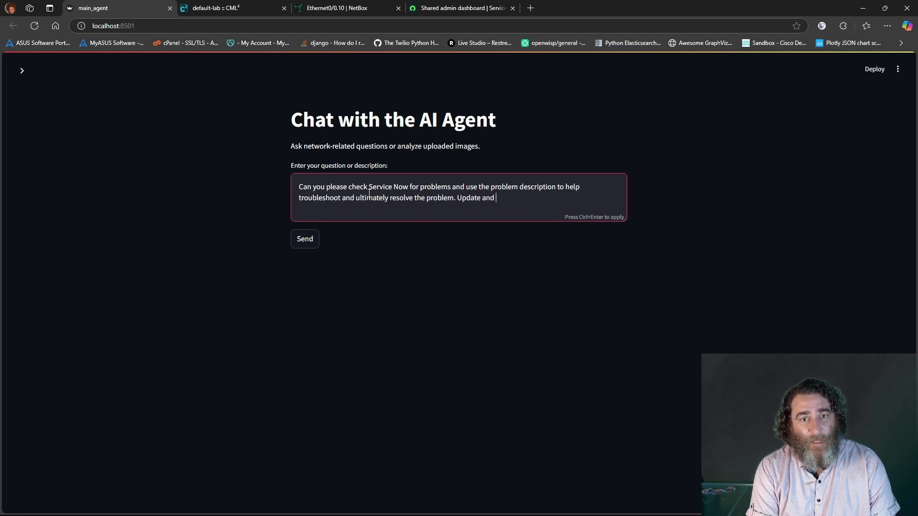
pyautogui.write('close the rp')
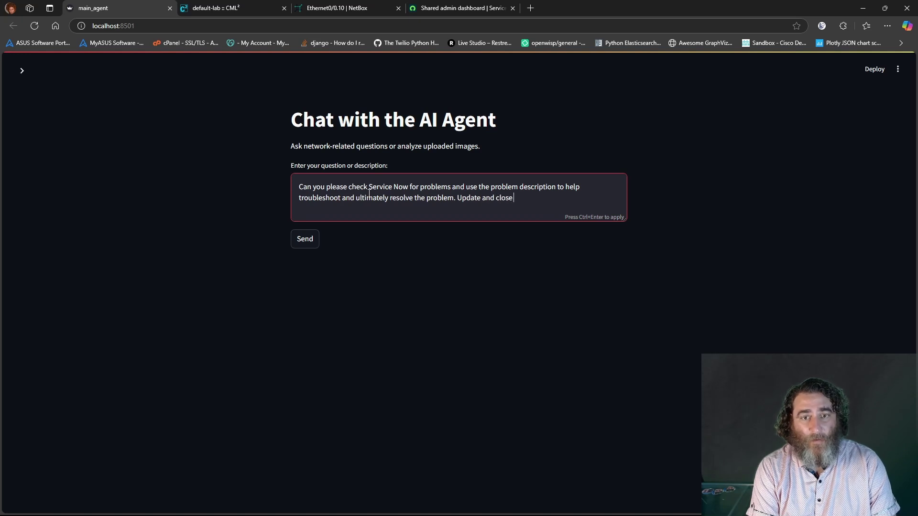
pyautogui.press('BackSpace')
pyautogui.write('problem')
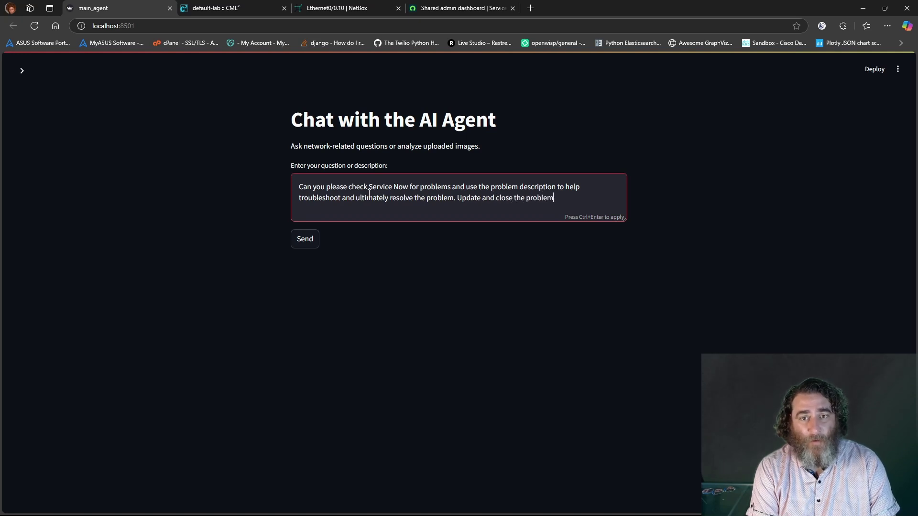
pyautogui.write(' in Serice Now ')
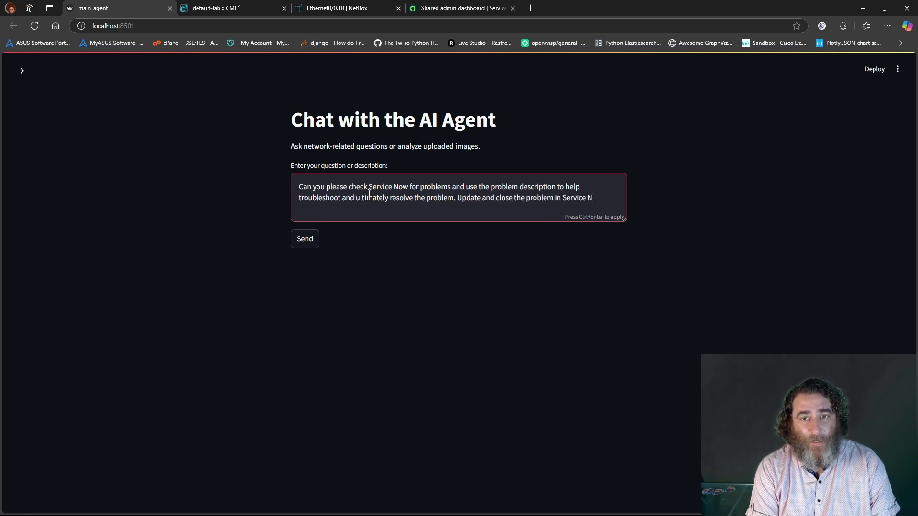
pyautogui.write('with yo')
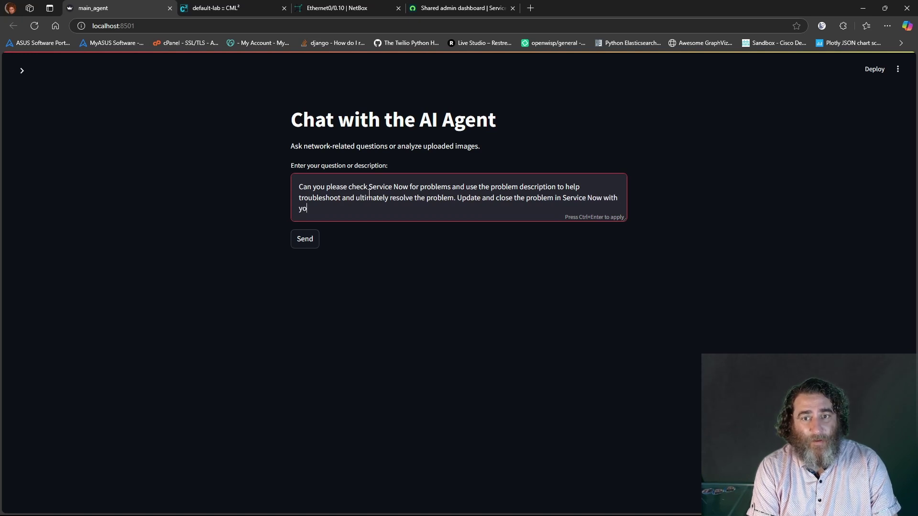
pyautogui.write('ur resolutio')
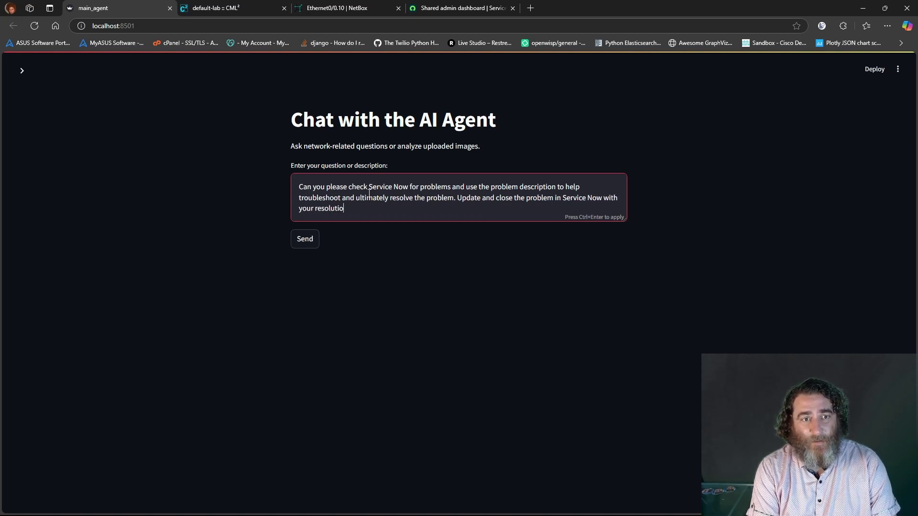
pyautogui.write('n and evid')
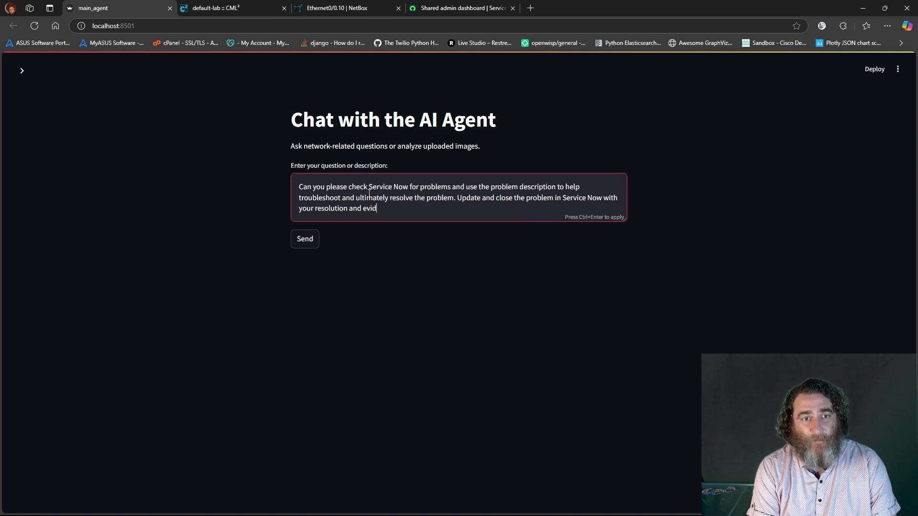
pyautogui.write('ence us')
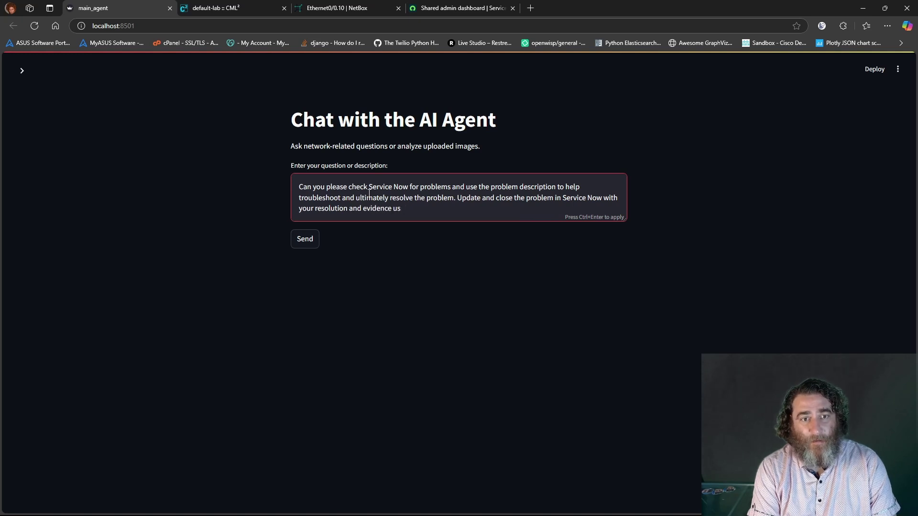
pyautogui.write('eining')
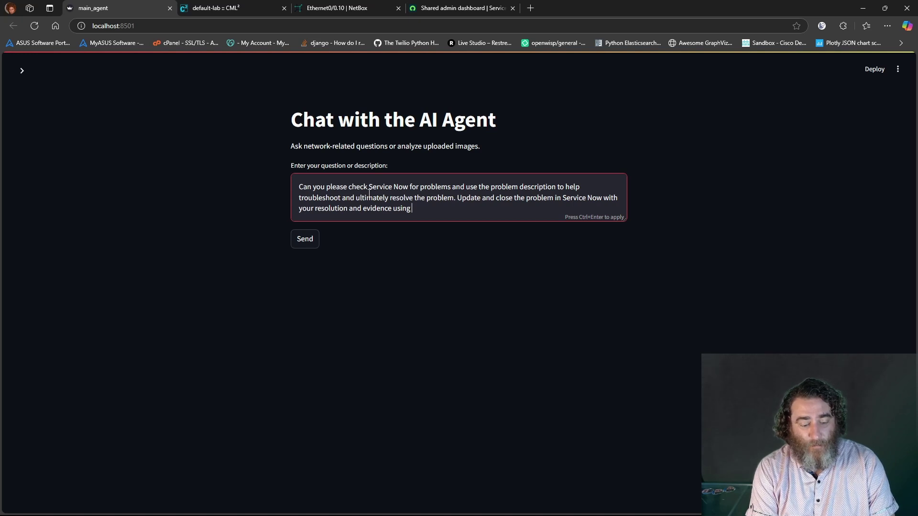
pyautogui.write(' rea')
pyautogui.press('BackSpace')
pyautogui.press('BackSpace')
pyautogui.press('BackSpace')
pyautogui.press('BackSpace')
pyautogui.press('BackSpace')
pyautogui.press('BackSpace')
pyautogui.press('BackSpace')
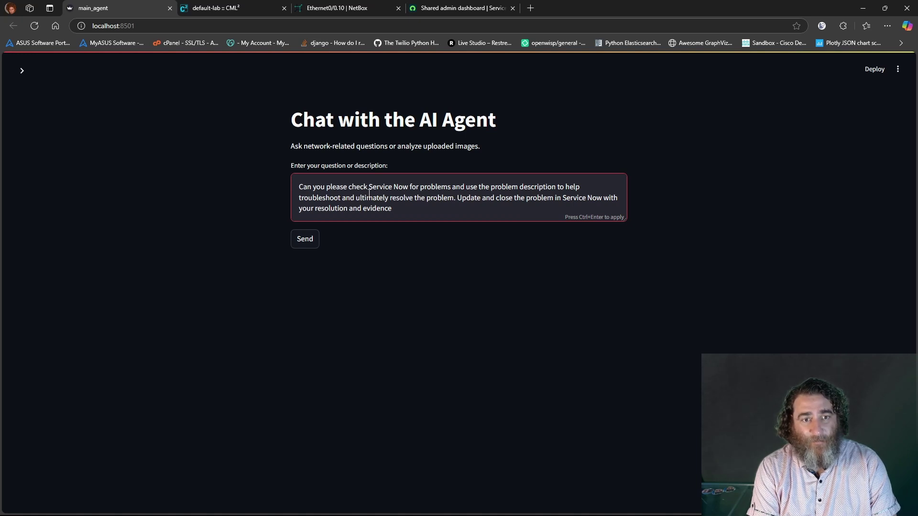
pyautogui.write('of reso')
pyautogui.press('BackSpace')
pyautogui.press('BackSpace')
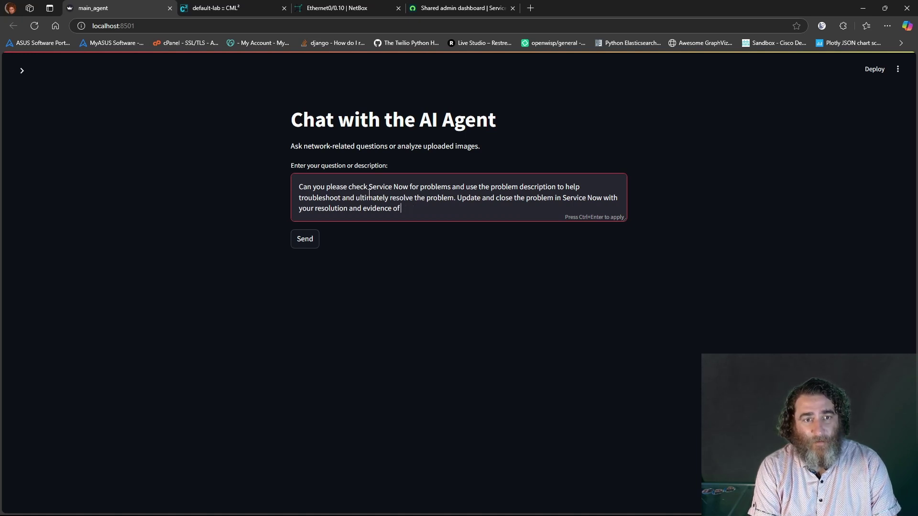
pyautogui.write('the fix.')
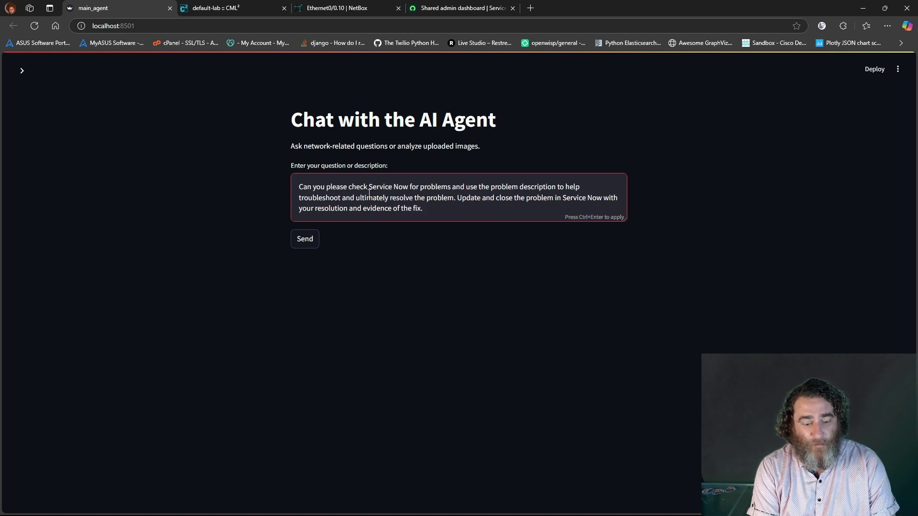
pyautogui.write(' Also email John ')
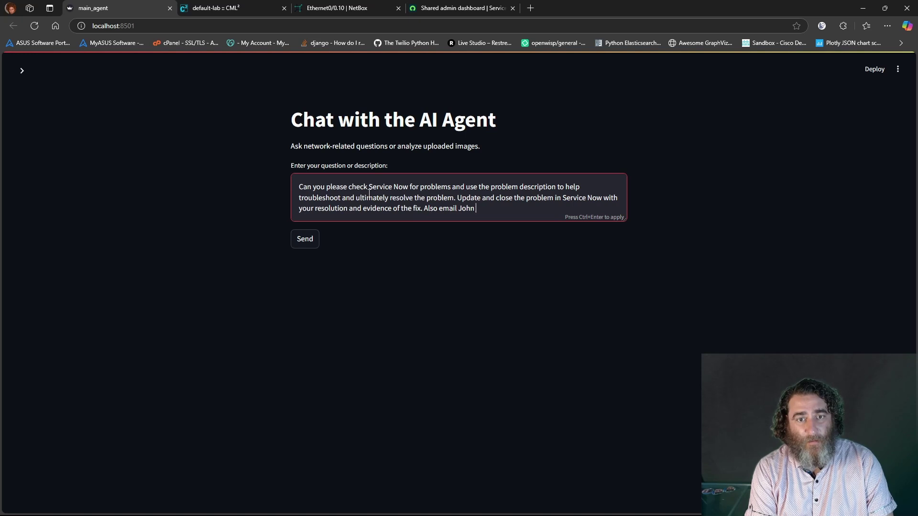
pyautogui.write('a')
pyautogui.write(' report o')
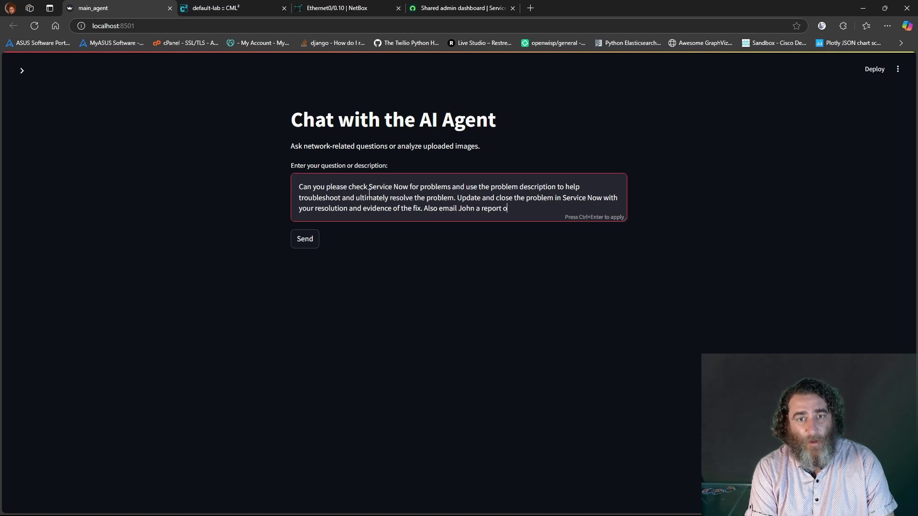
pyautogui.write('f the proble')
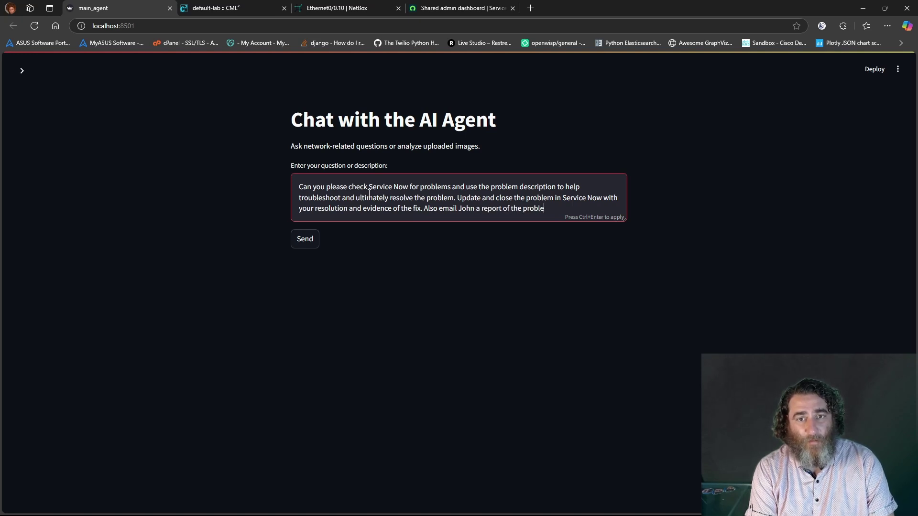
pyautogui.write('m, Service N')
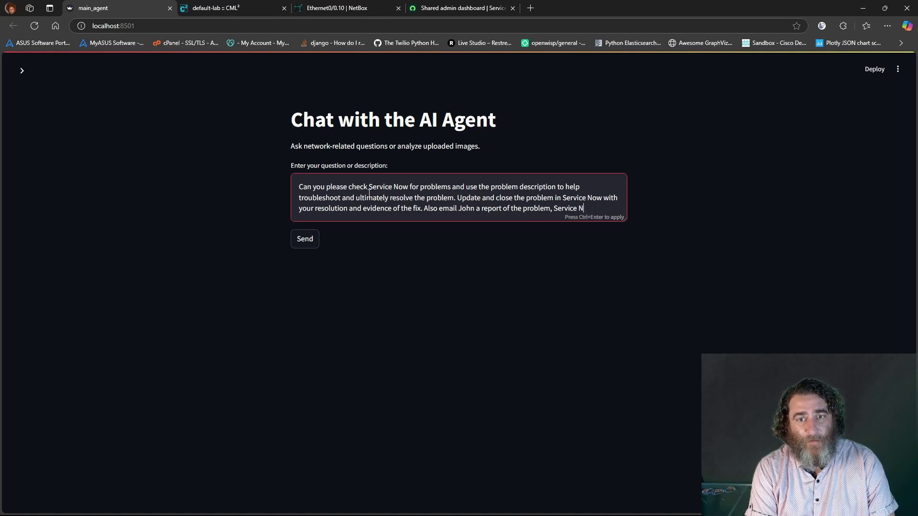
pyautogui.write('ow ticket,')
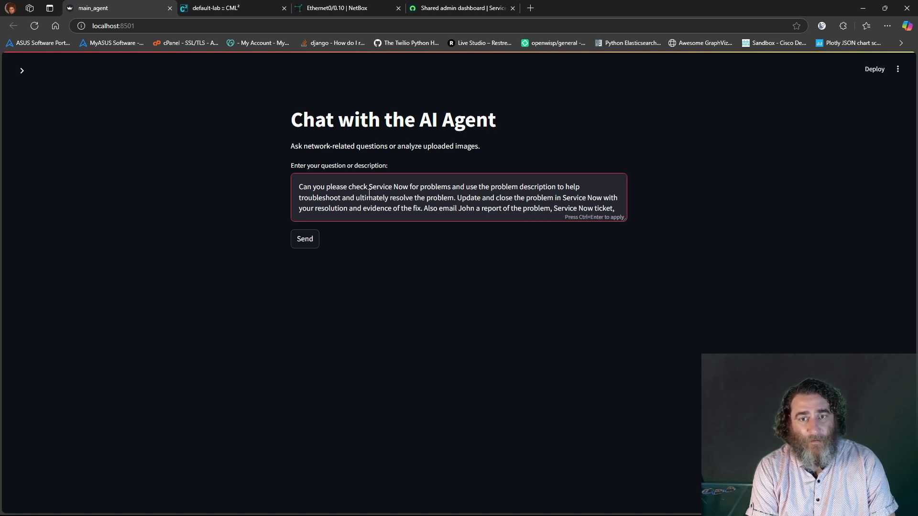
pyautogui.write(' and reso')
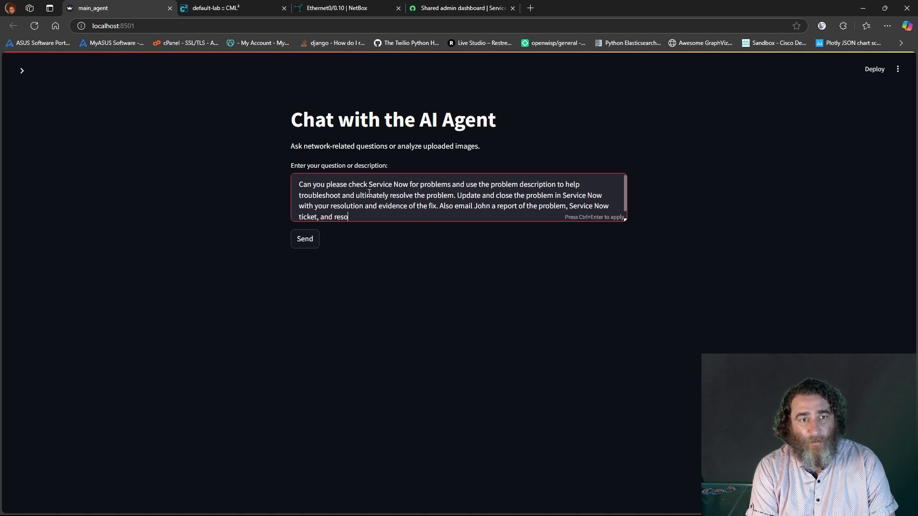
pyautogui.write('ltutio')
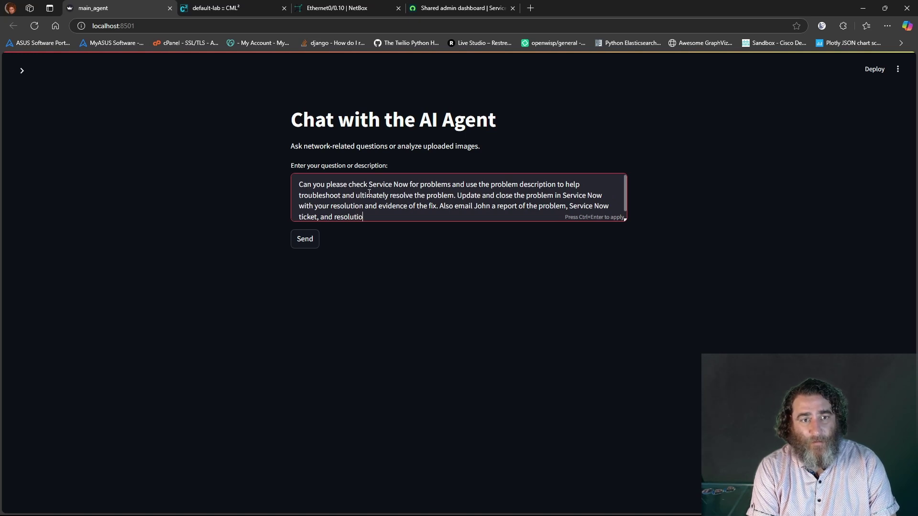
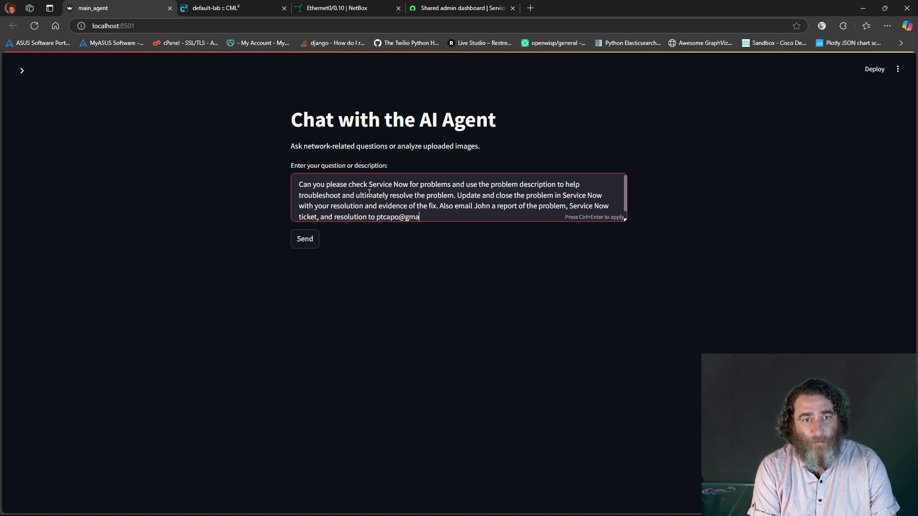
pyautogui.press('Return')
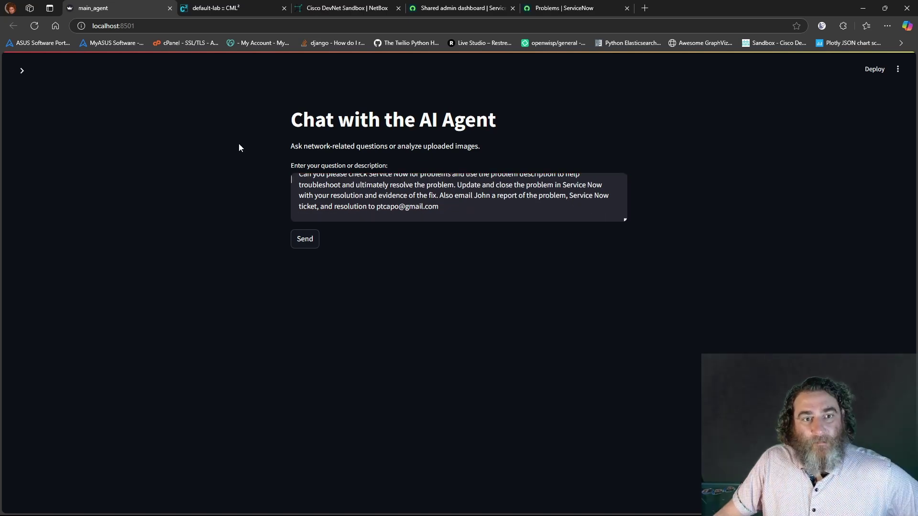
# Submit the request, then review PC2 and PC1 pings and R1's eth0/0.10 shut commands in CML
pyautogui.click(301, 244)
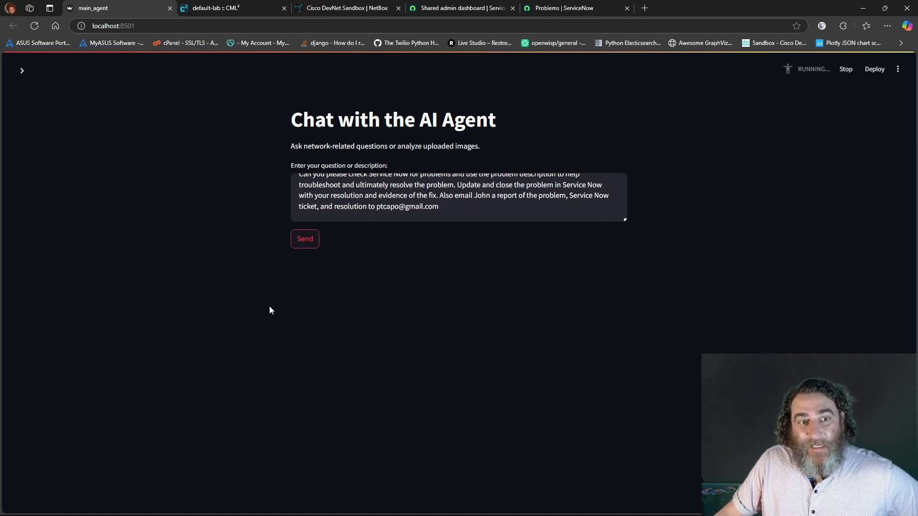
pyautogui.click(196, 8)
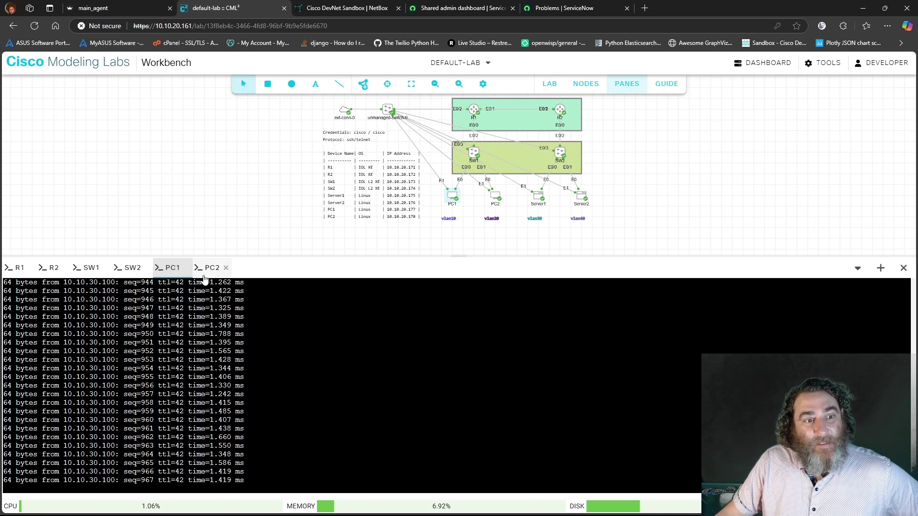
pyautogui.click(210, 269)
pyautogui.click(178, 269)
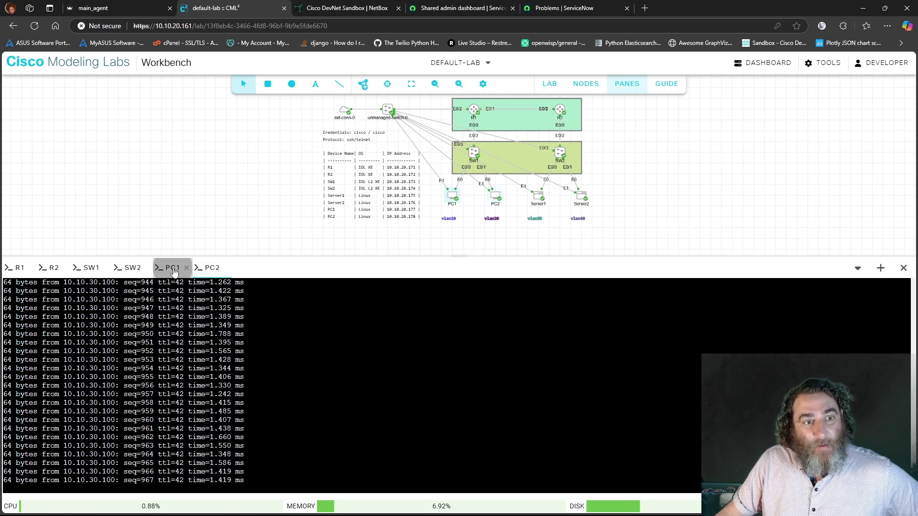
pyautogui.click(17, 268)
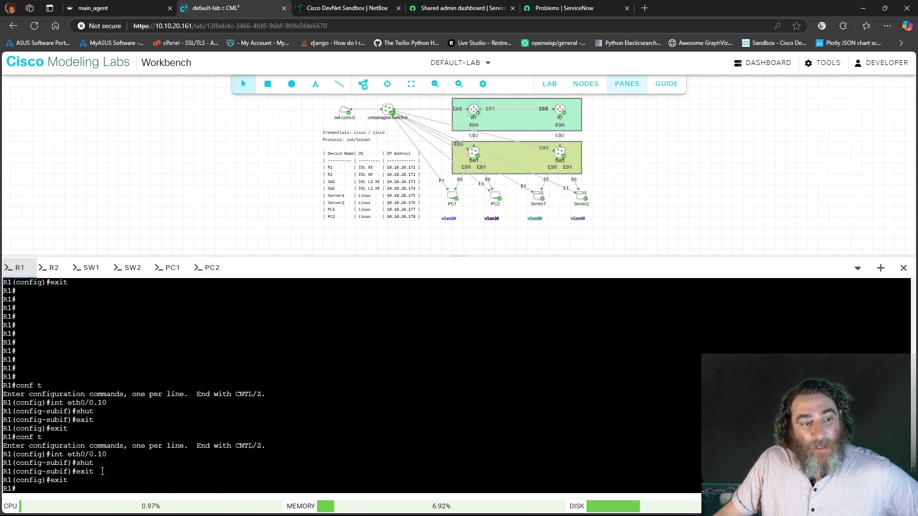
pyautogui.moveTo(103, 471); pyautogui.dragTo(3, 446)
# Highlight each of the five steps in the agent's plan in the terminal log
pyautogui.moveTo(79, 506)
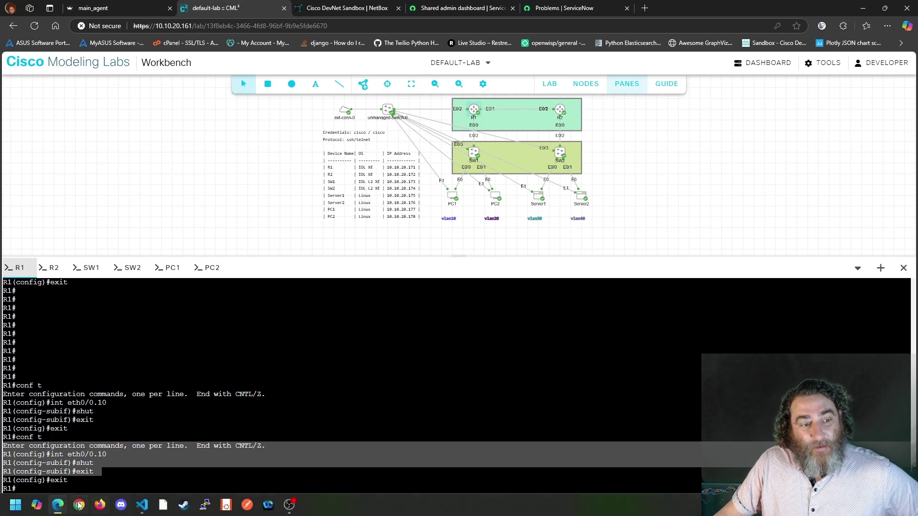
pyautogui.click(142, 505)
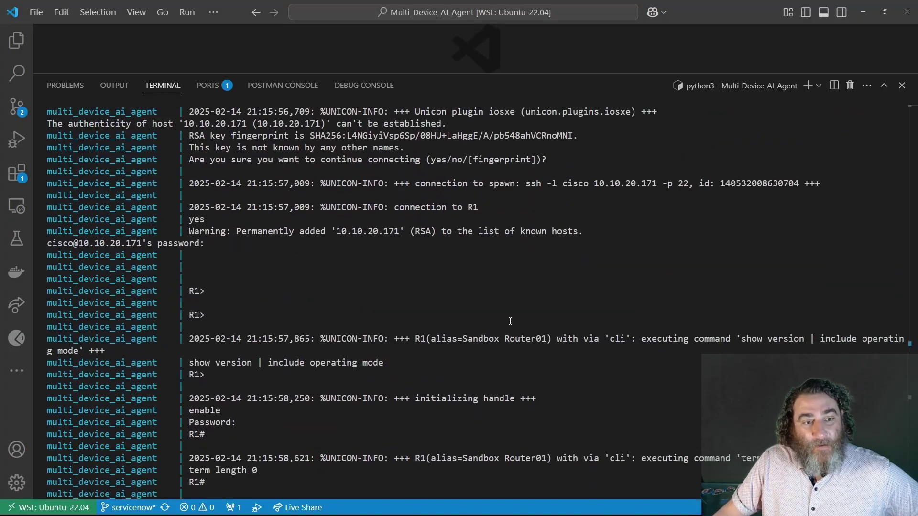
pyautogui.scroll(15, 510, 321)
pyautogui.scroll(20, 492, 316)
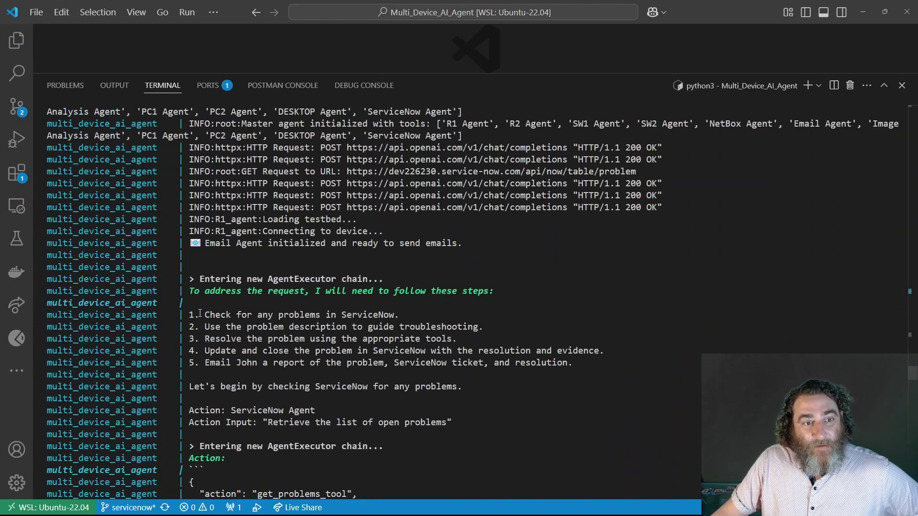
pyautogui.moveTo(189, 314); pyautogui.dragTo(440, 315)
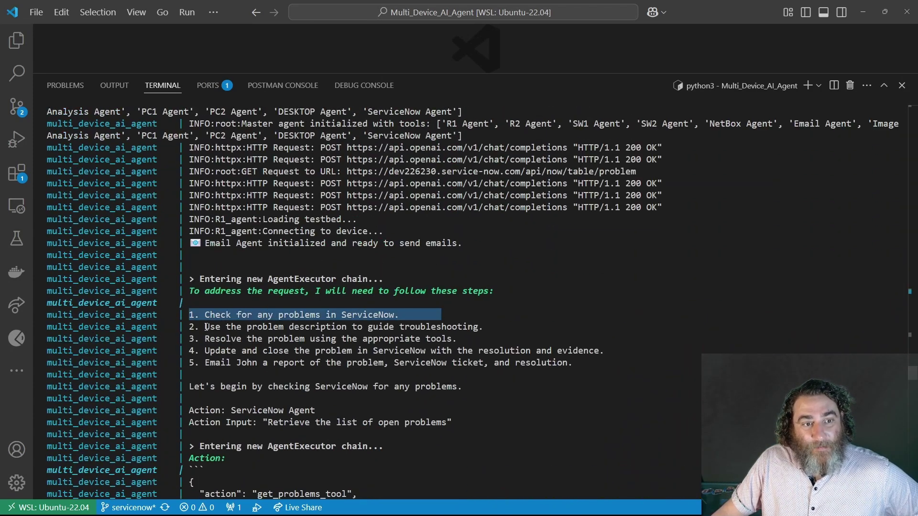
pyautogui.moveTo(205, 327); pyautogui.dragTo(490, 327)
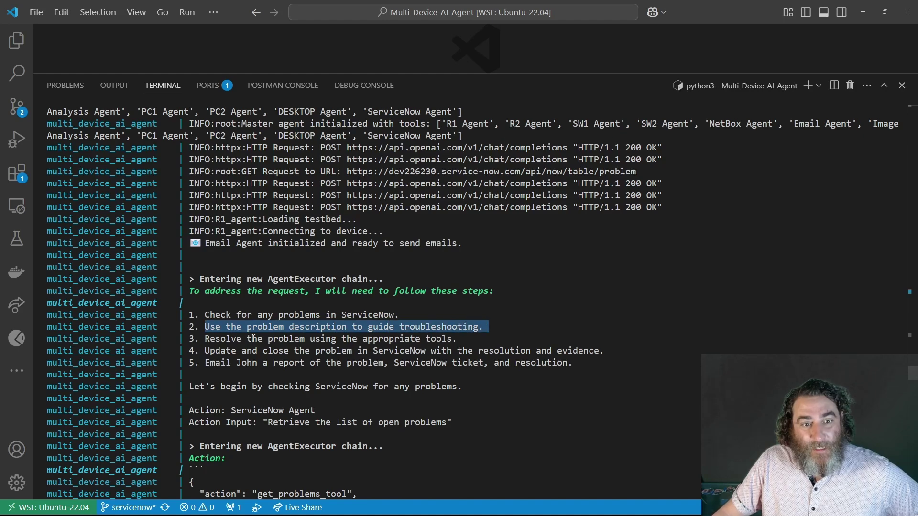
pyautogui.moveTo(205, 338); pyautogui.dragTo(484, 338)
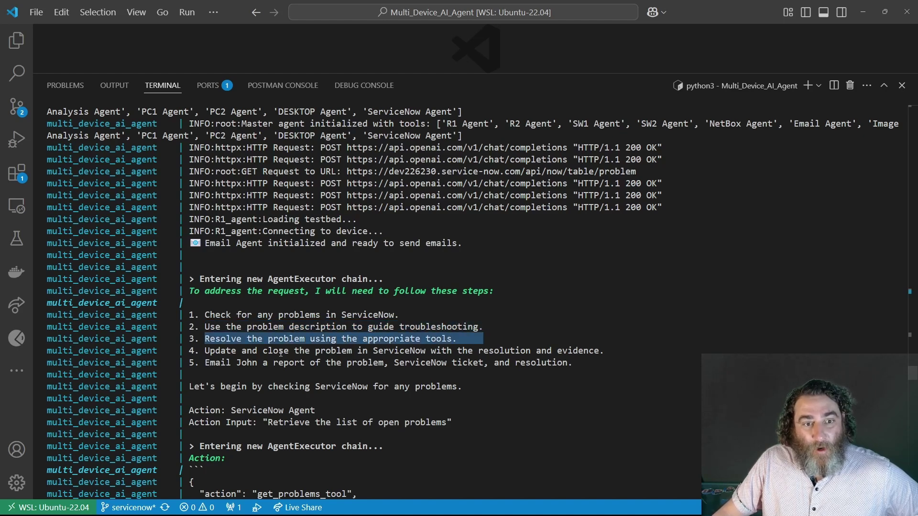
pyautogui.moveTo(205, 351); pyautogui.dragTo(591, 351)
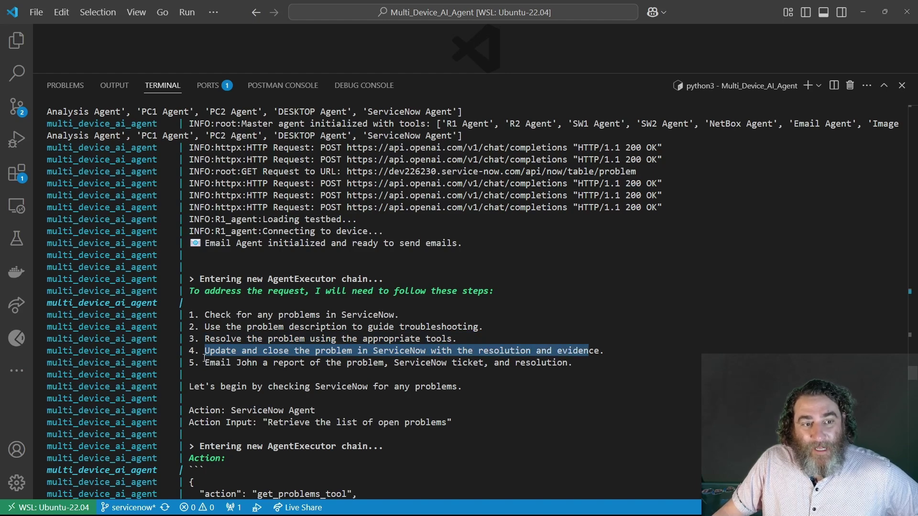
pyautogui.moveTo(204, 361); pyautogui.dragTo(573, 363)
# Highlight the agent's summary of open problem PRB0040001
pyautogui.scroll(-10, 399, 308)
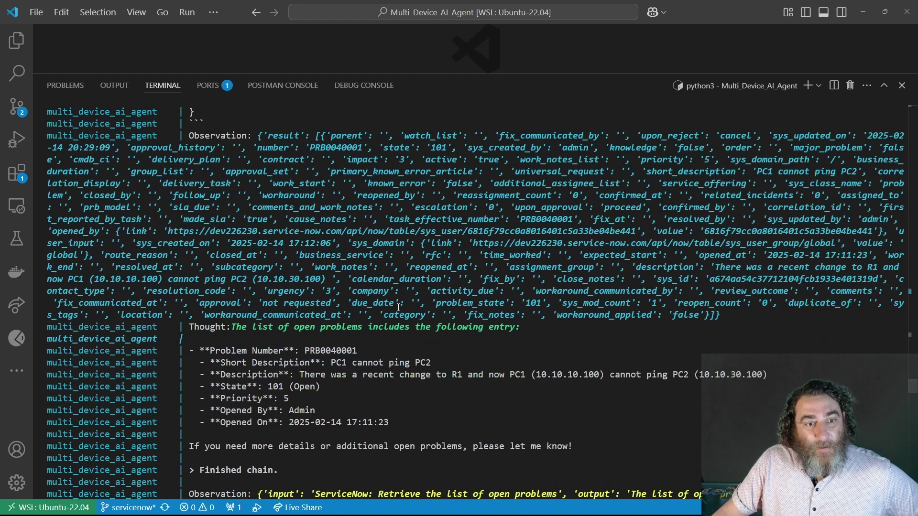
pyautogui.scroll(-1, 283, 328)
pyautogui.moveTo(191, 299); pyautogui.dragTo(630, 423)
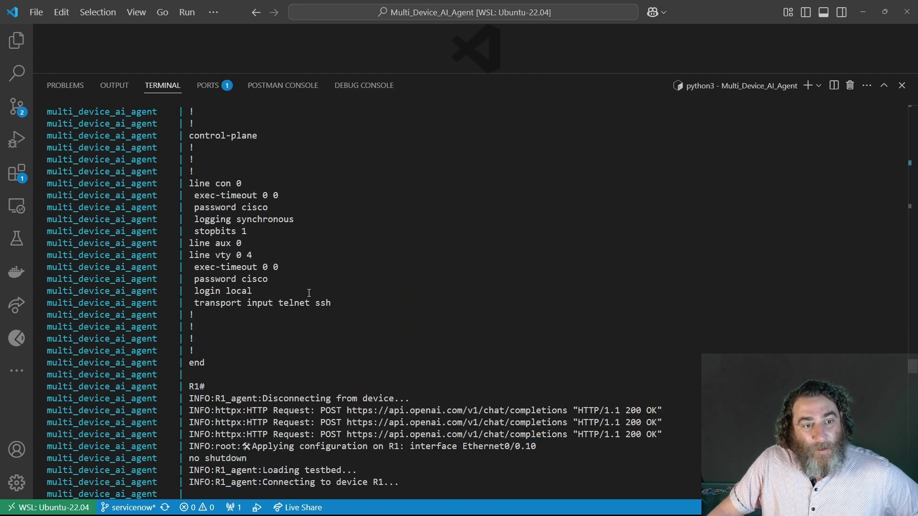
# Follow R1's running-config and highlight 'interface Ethernet0/0.10' with 'no shutdown' applied
pyautogui.scroll(5, 306, 293)
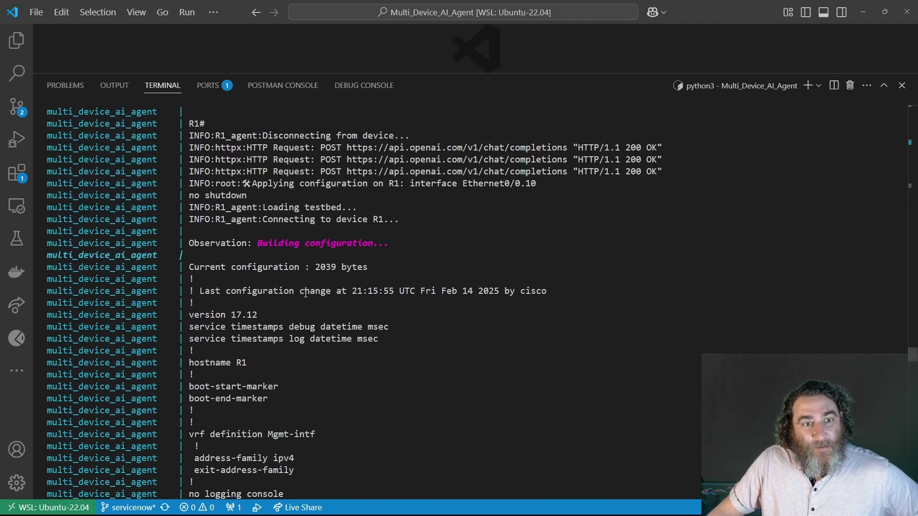
pyautogui.scroll(-15, 306, 293)
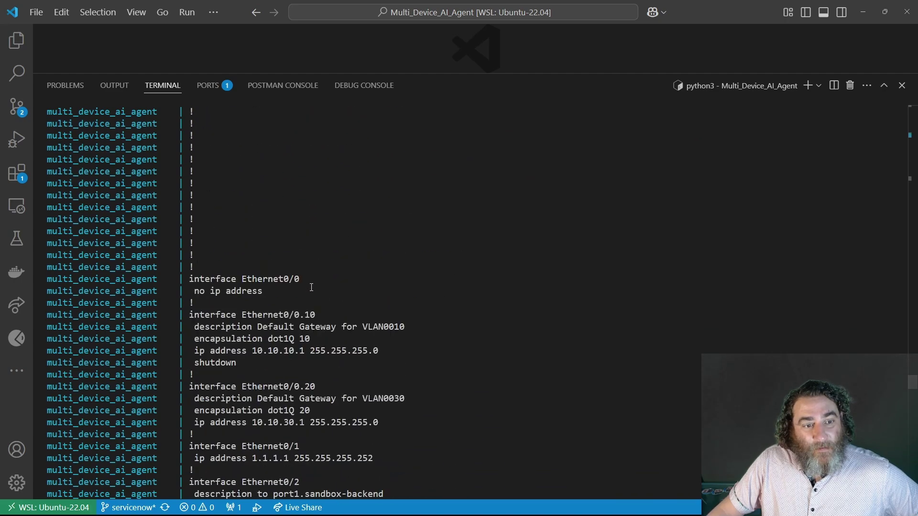
pyautogui.scroll(-20, 311, 287)
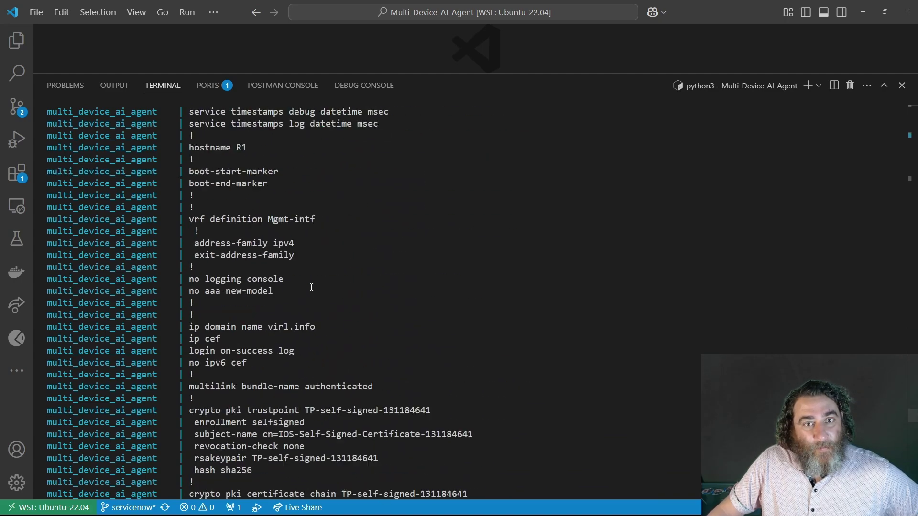
pyautogui.scroll(-20, 311, 288)
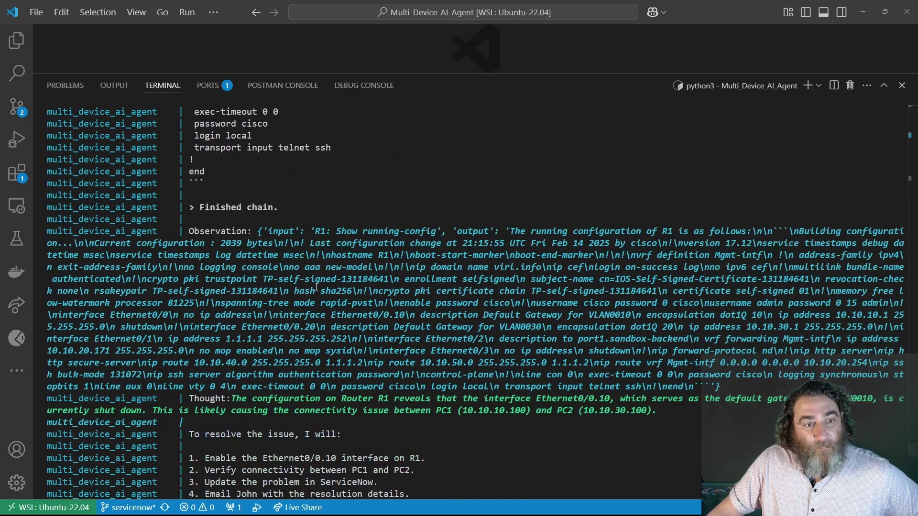
pyautogui.scroll(-20, 316, 286)
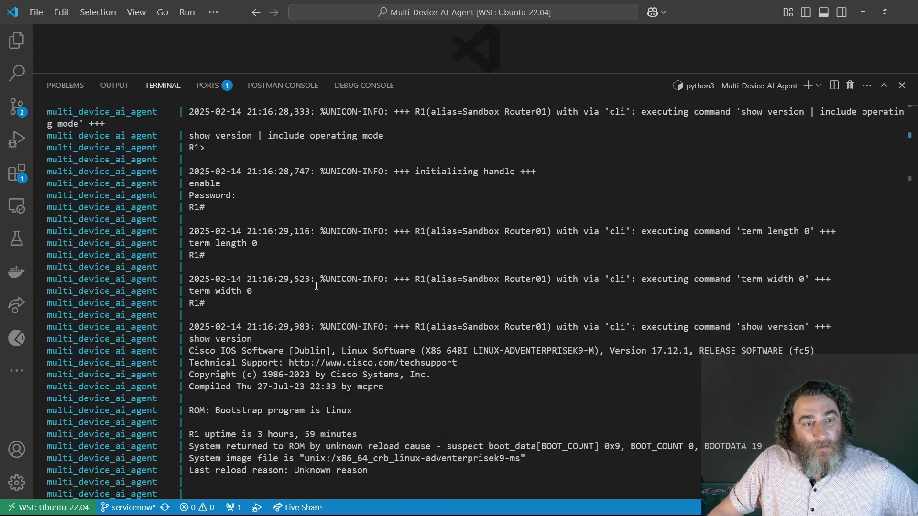
pyautogui.scroll(-20, 316, 287)
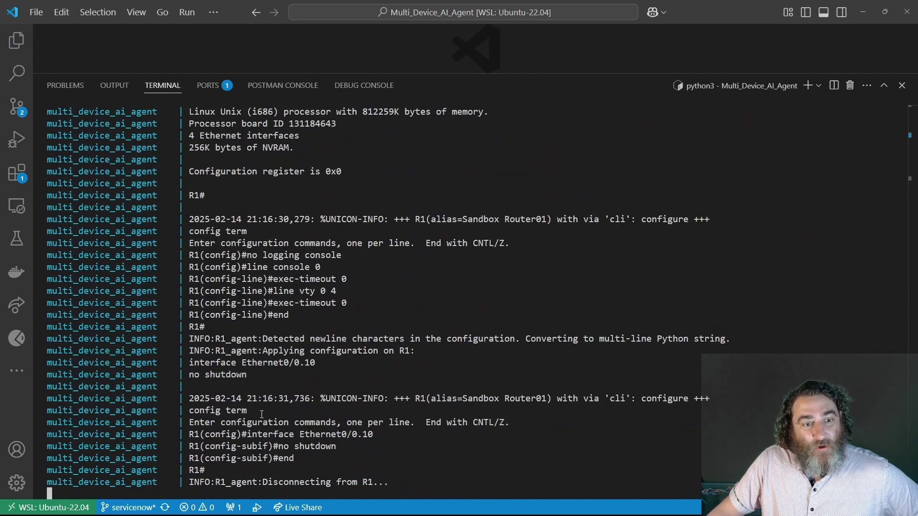
pyautogui.moveTo(269, 376); pyautogui.dragTo(3, 365)
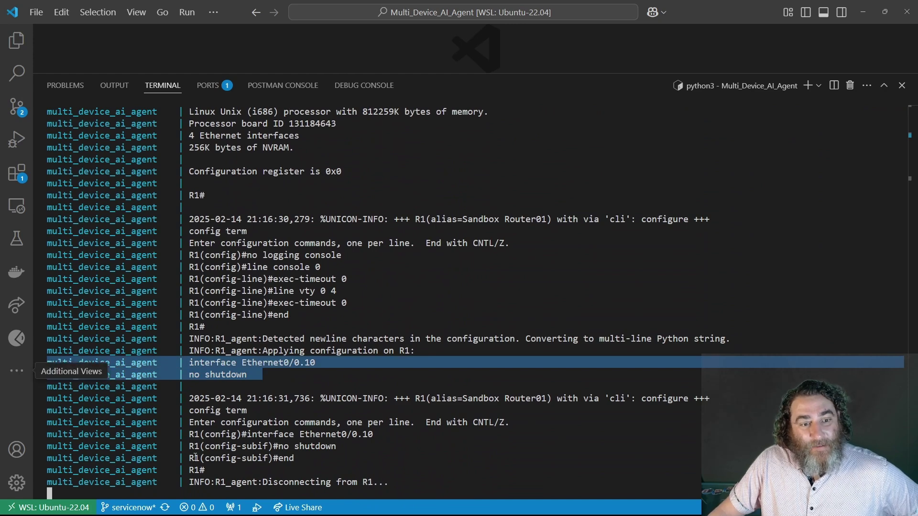
# Check the PC1 and PC2 consoles in CML for PC1's replies from 10.10.30.100
pyautogui.click(79, 505)
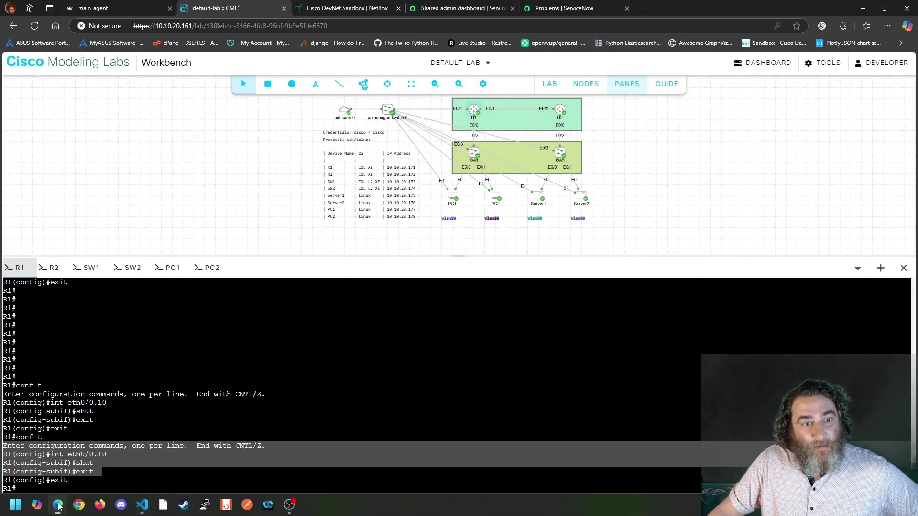
pyautogui.click(171, 268)
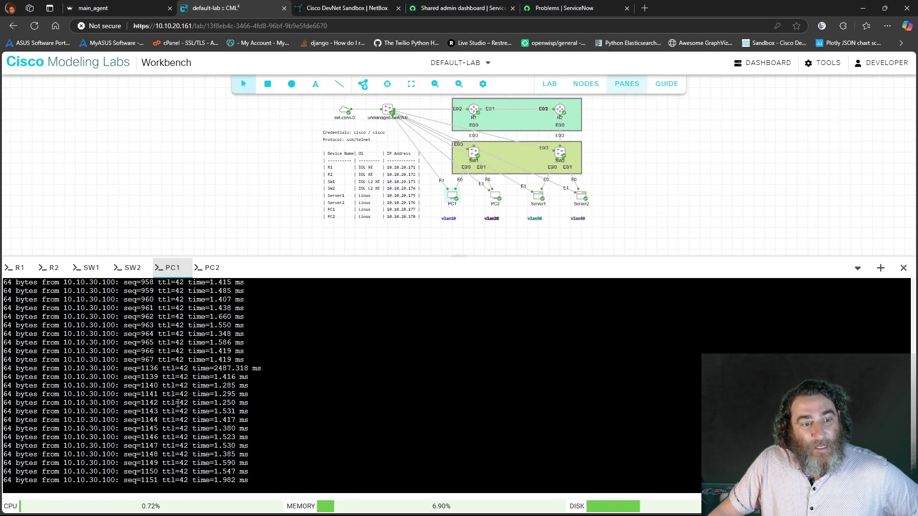
pyautogui.click(210, 268)
pyautogui.click(169, 268)
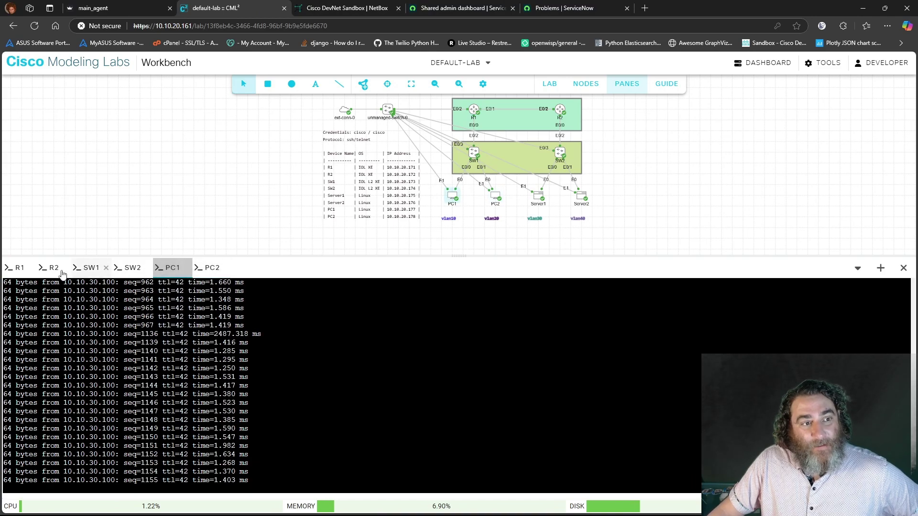
pyautogui.click(143, 506)
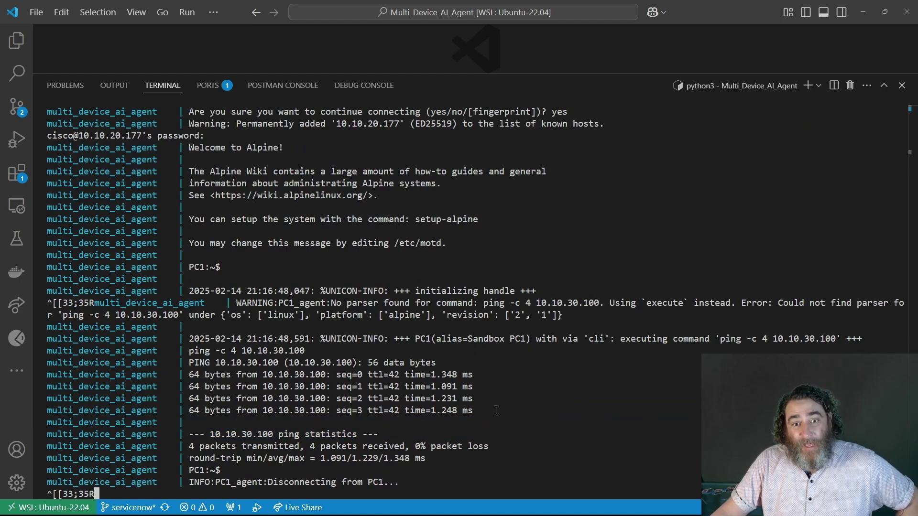
# Highlight the agent's PC1 ping to 10.10.30.100 showing 0% packet loss
pyautogui.moveTo(494, 410); pyautogui.dragTo(14, 341)
pyautogui.click(530, 400)
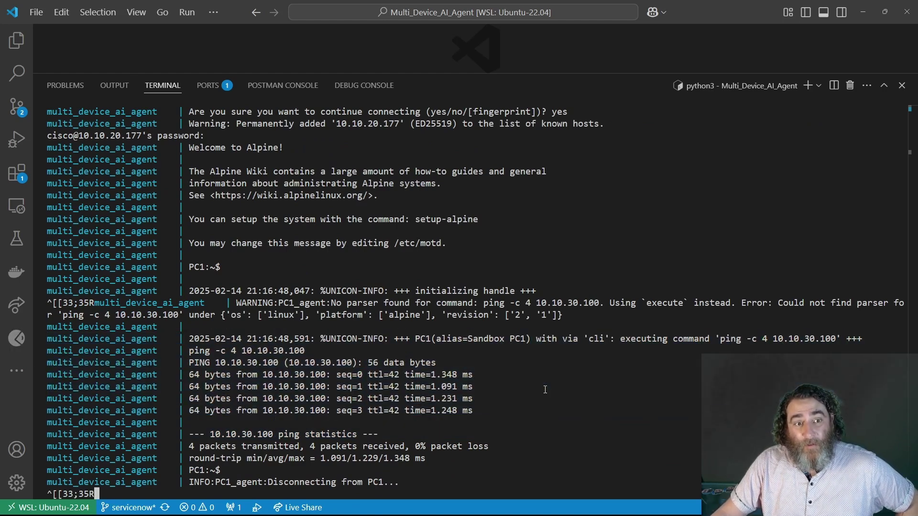